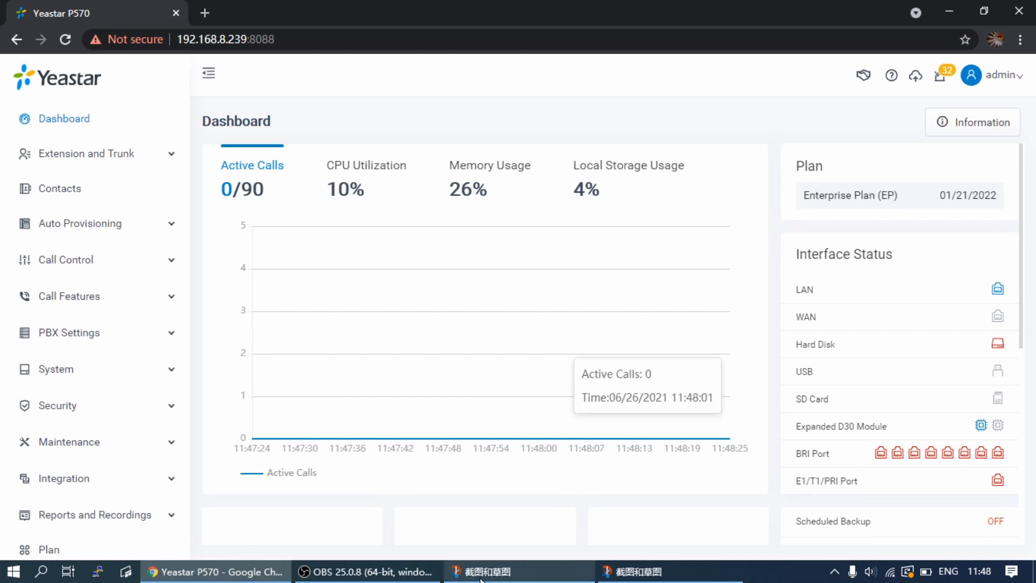
Step: View the table matching DID numbers to extension numbers in the snip window, and return to the PBX web page
mouse_move(481, 571)
left_click(510, 511)
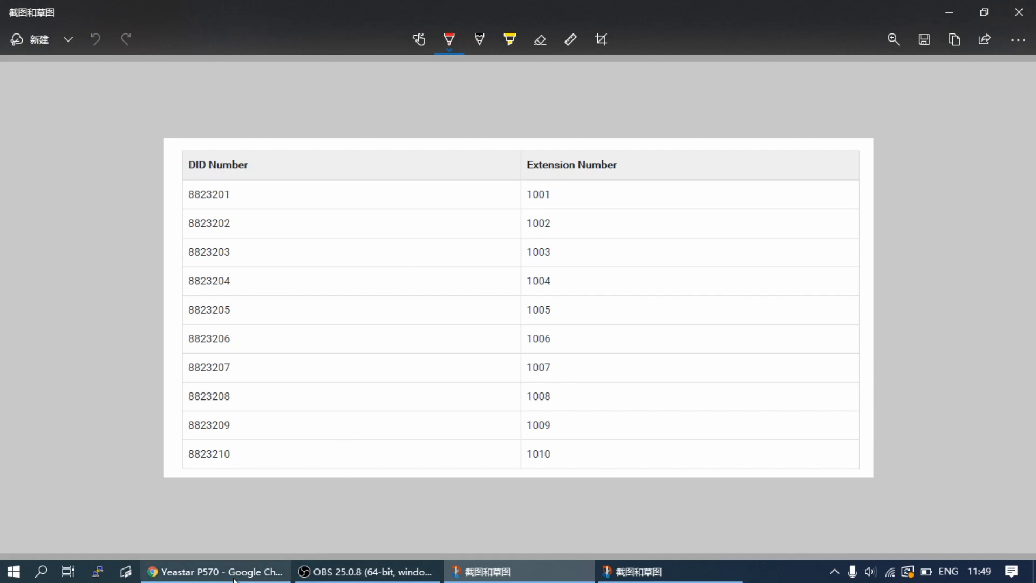
left_click(216, 572)
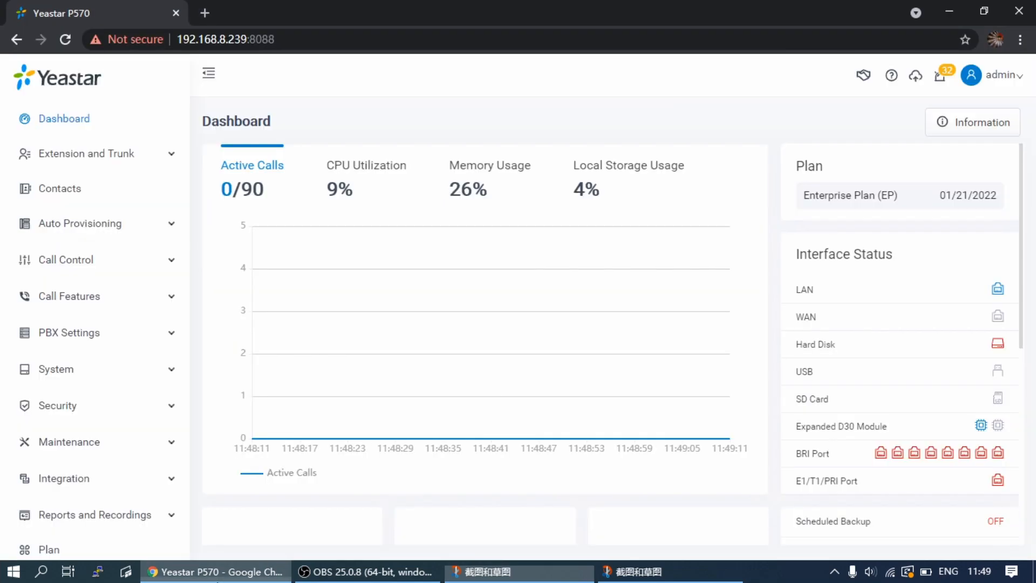
Step: Start adding a new inbound route under Call Control and name it test
left_click(110, 263)
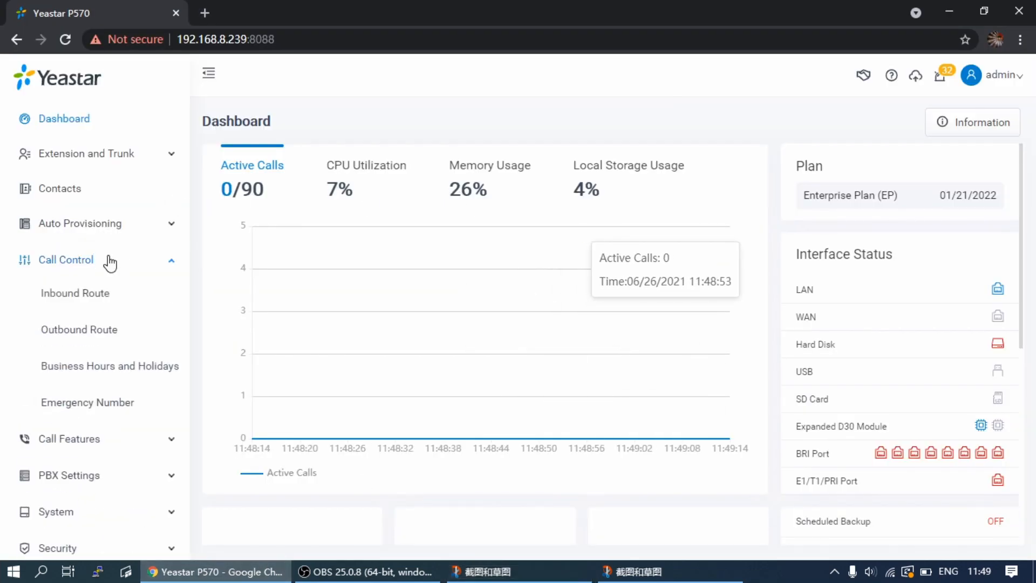
left_click(106, 294)
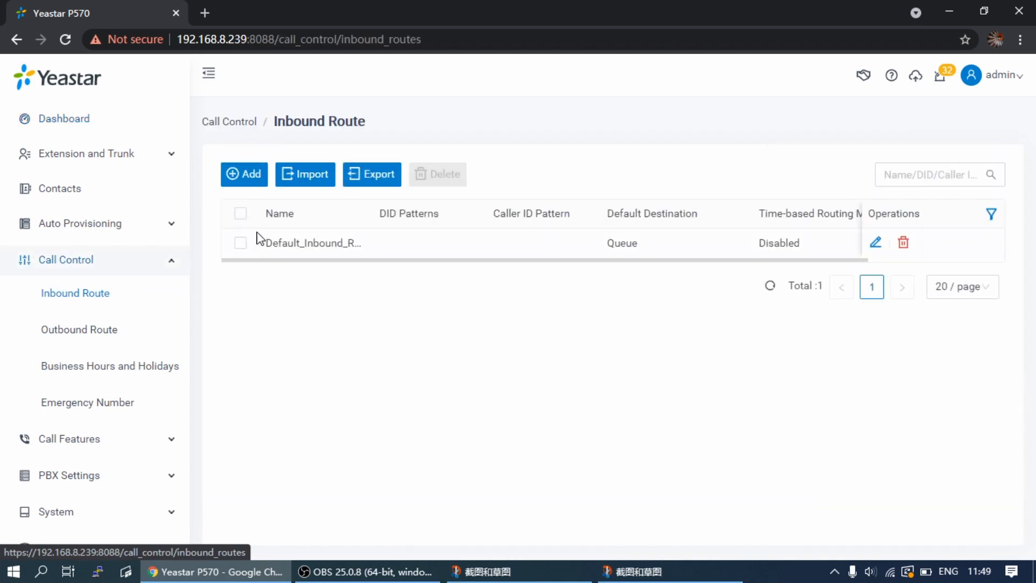
left_click(251, 174)
left_click(291, 233)
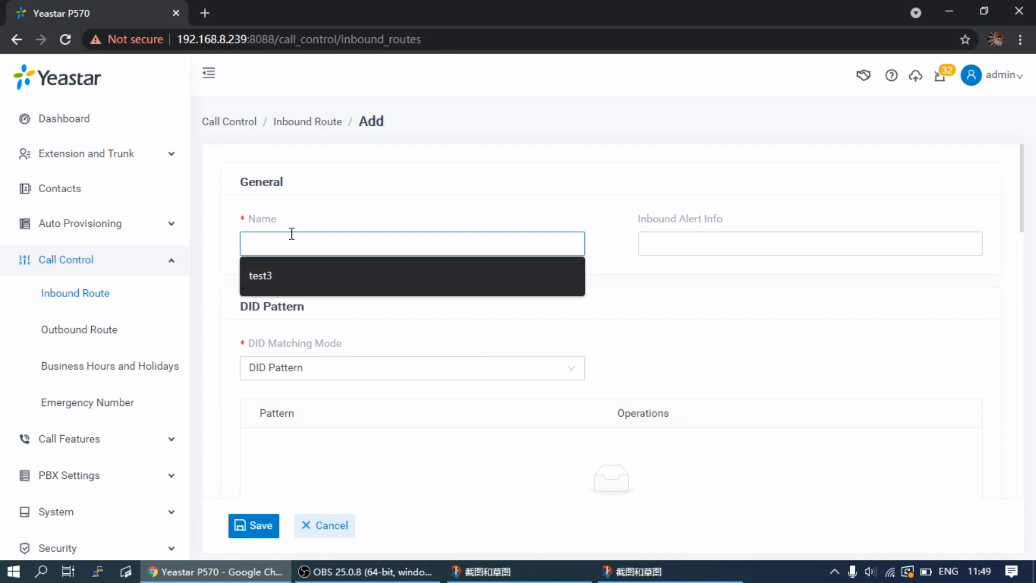
type("test3")
key("BackSpace")
Step: Set the DID matching mode to Match DID Range to Extension Range, using the reference table's first and last DID numbers as the range
scroll(669, 313, "down", 1)
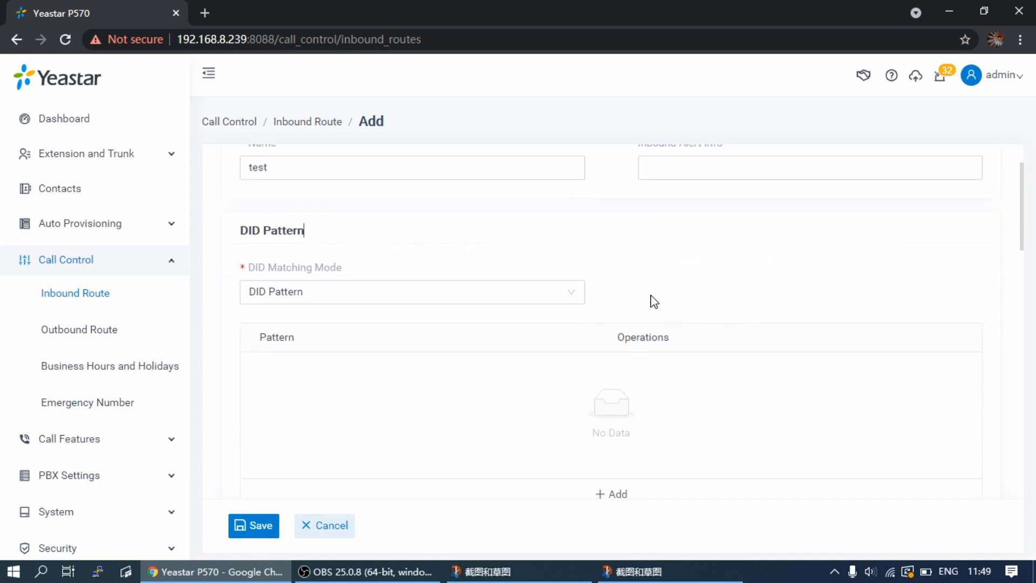
left_click(572, 292)
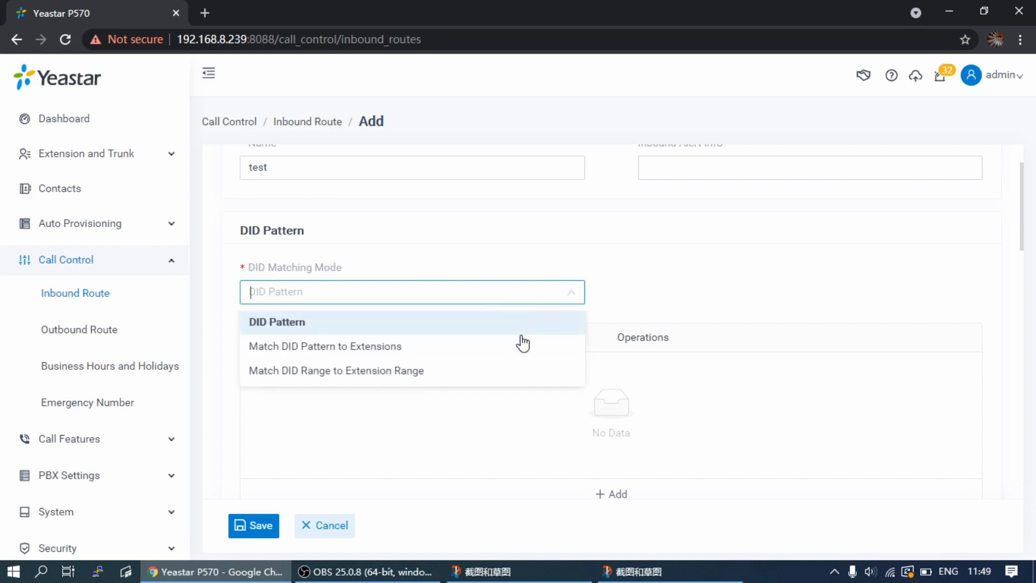
left_click(473, 371)
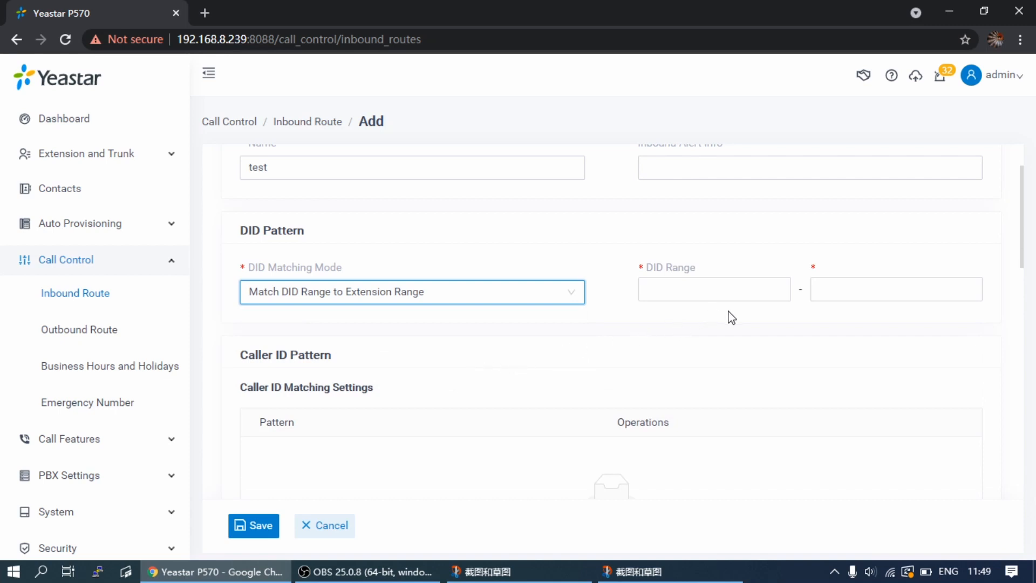
left_click(712, 287)
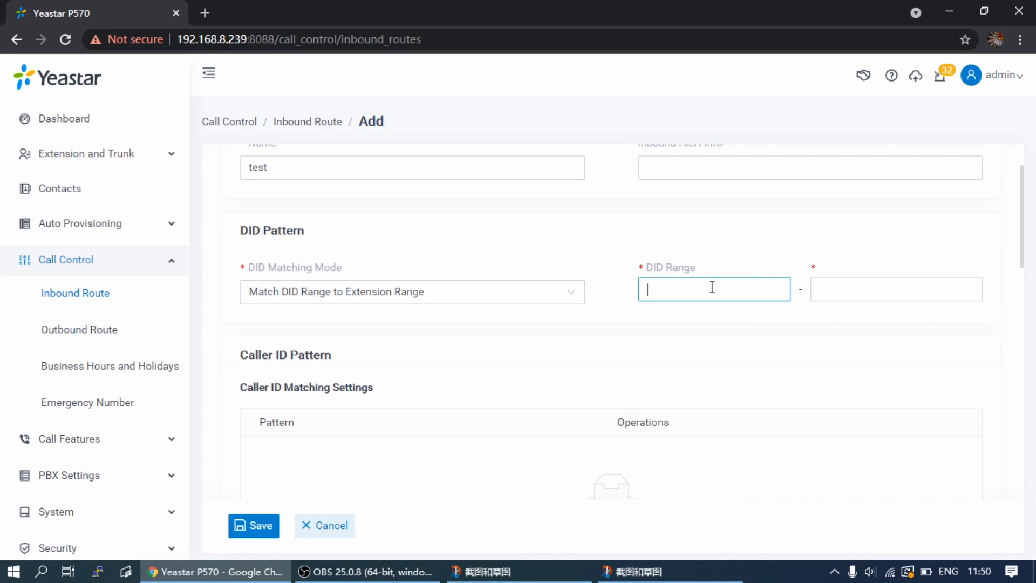
type("8823201")
left_click(848, 291)
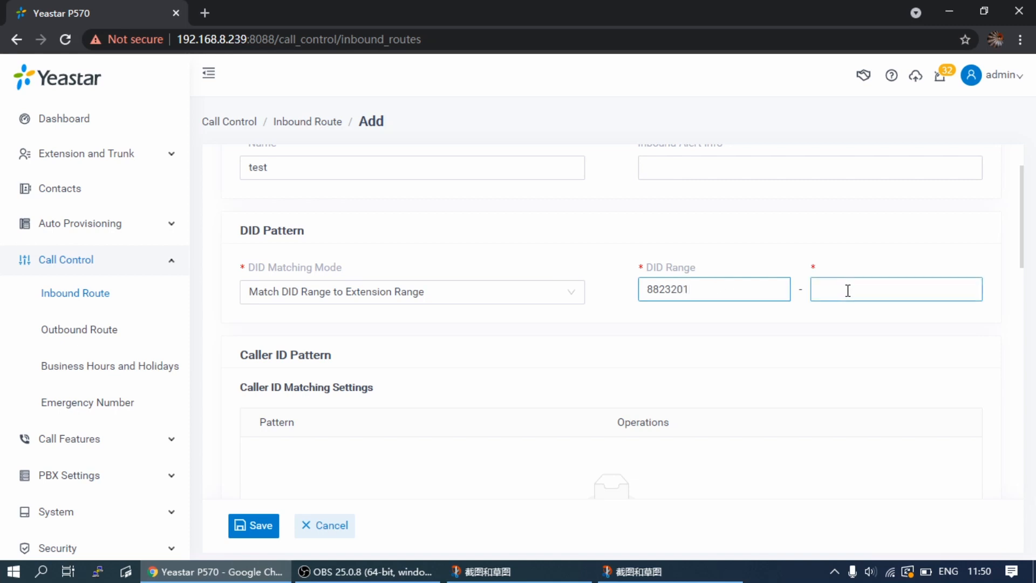
type("8")
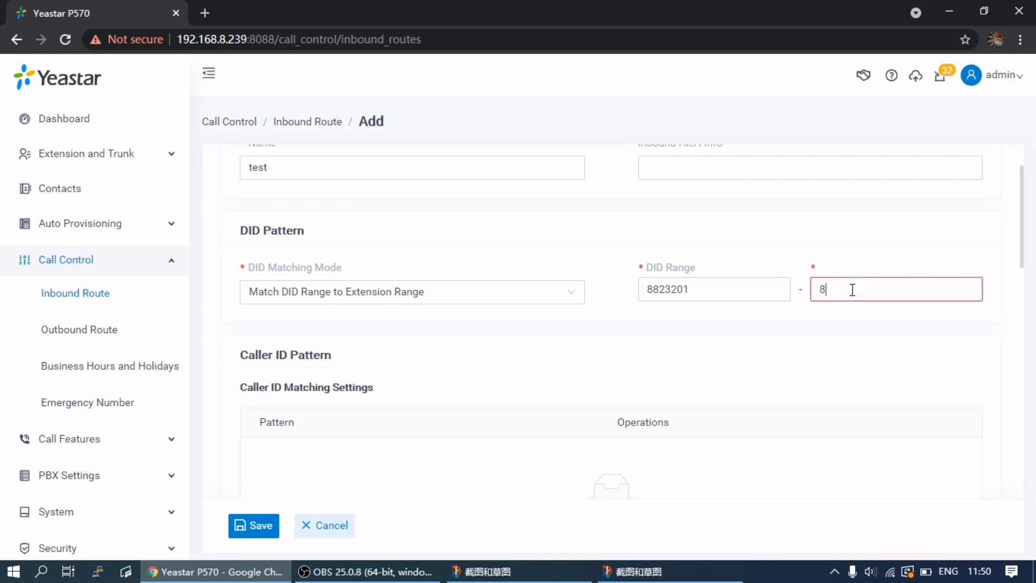
type("823210")
Step: Add the to-cloudPBX register trunk to the route's selected trunks
scroll(604, 371, "down", 1)
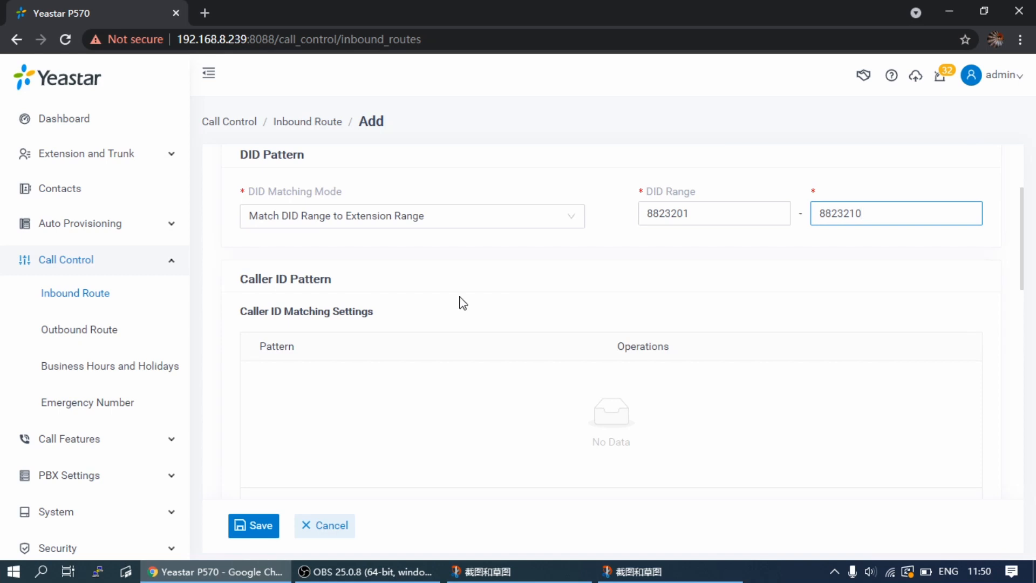
scroll(634, 351, "down", 1)
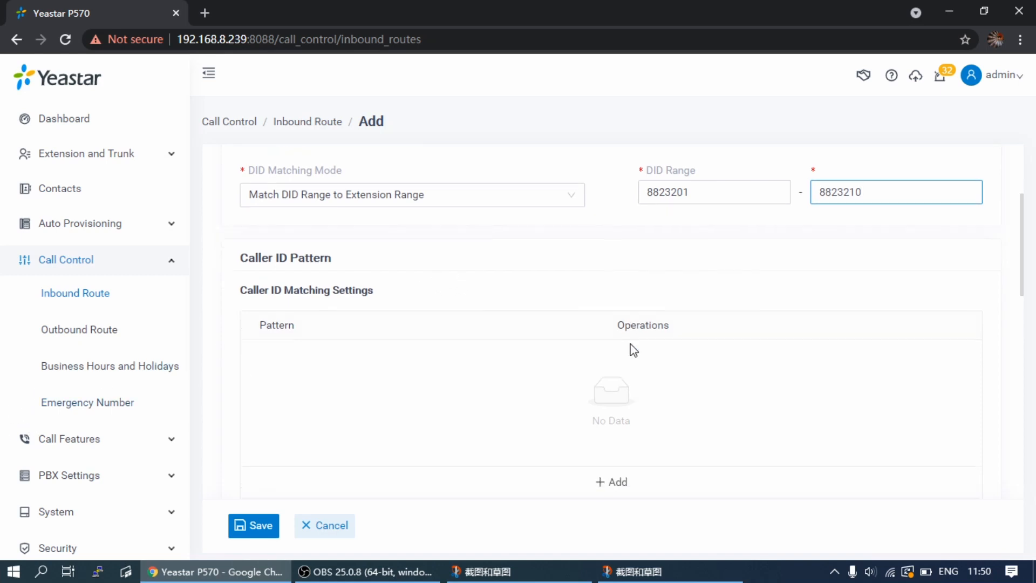
scroll(633, 351, "down", 5)
scroll(470, 419, "down", 3)
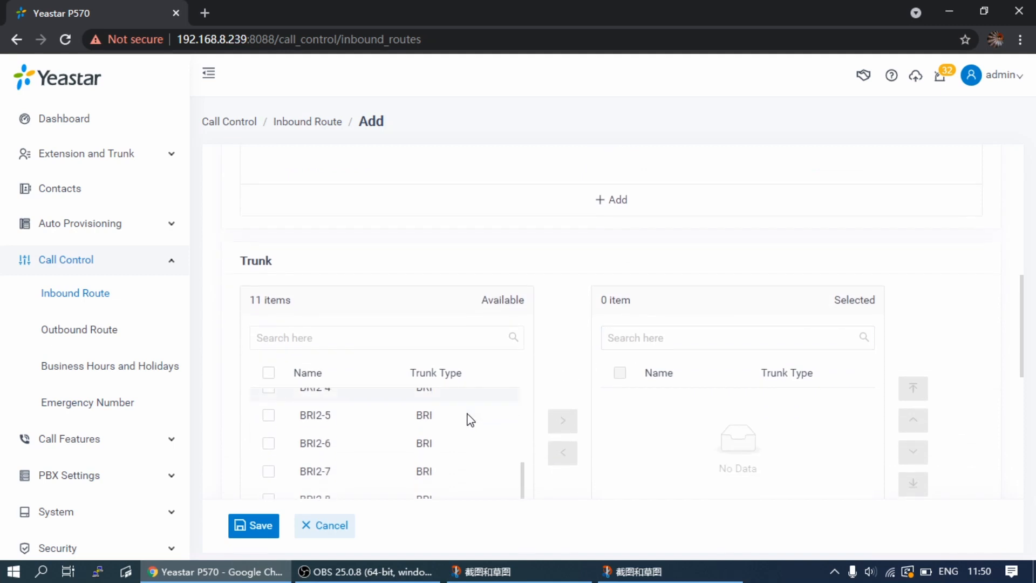
scroll(470, 420, "down", 3)
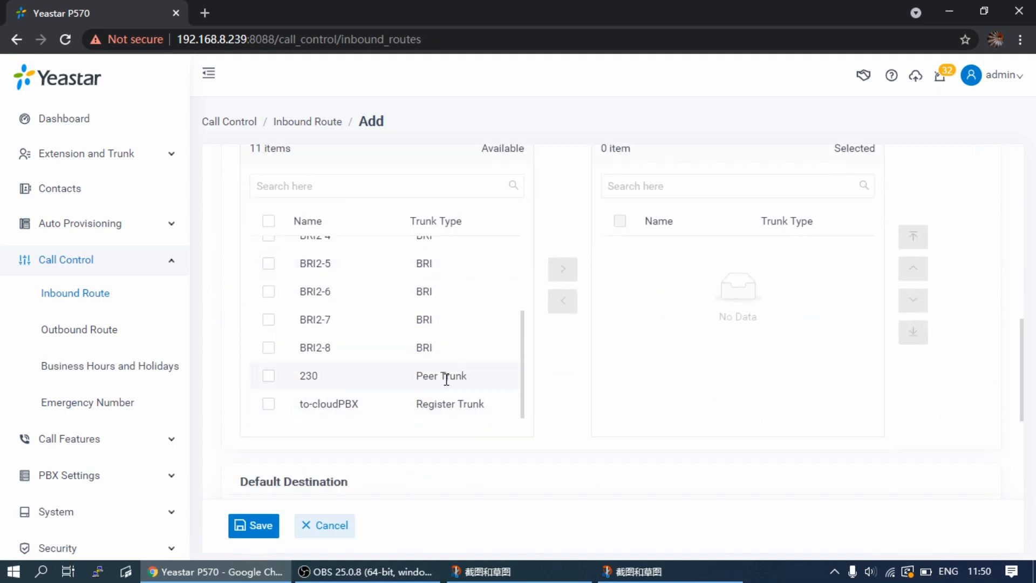
double_click(453, 405)
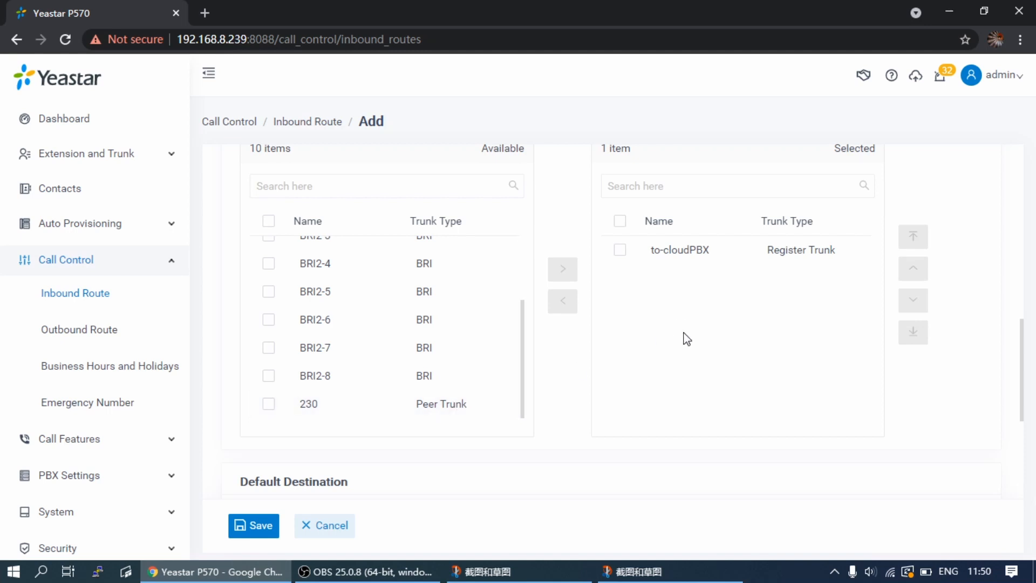
Step: Set the default destination to Match Extension Range 1001 to 1010, and save and apply the route
scroll(686, 338, "down", 3)
scroll(687, 339, "down", 2)
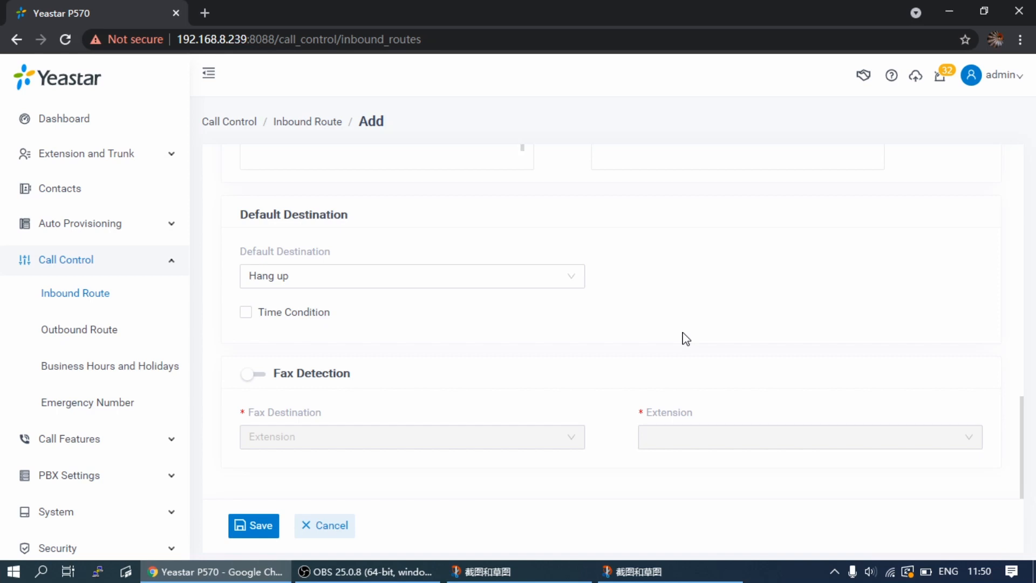
left_click(462, 277)
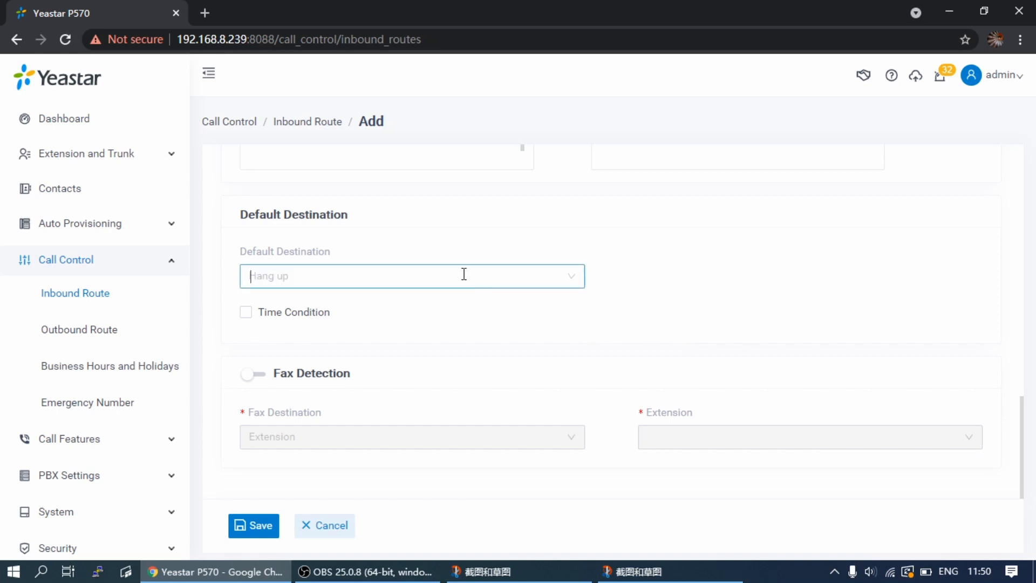
left_click(383, 378)
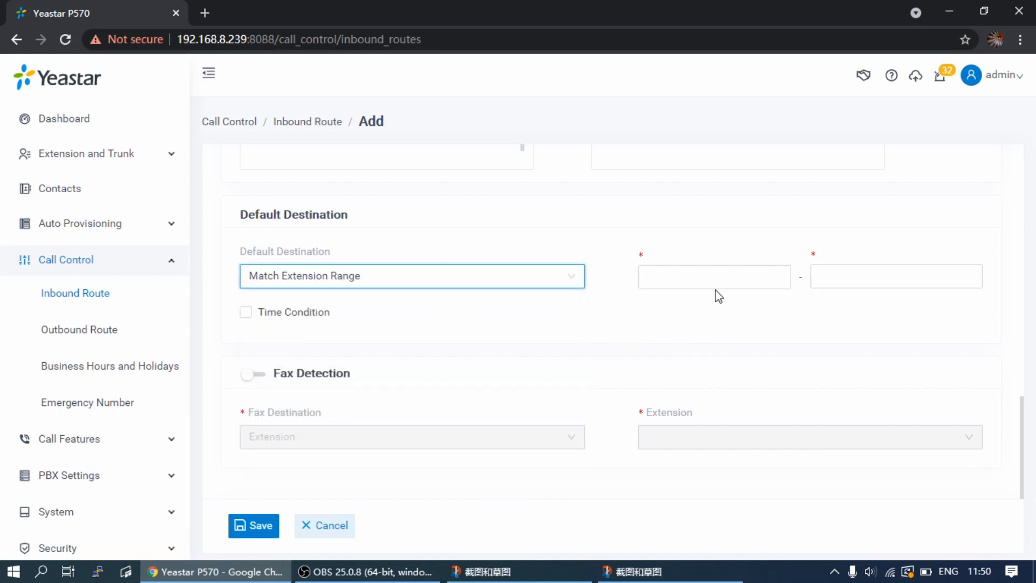
left_click(718, 282)
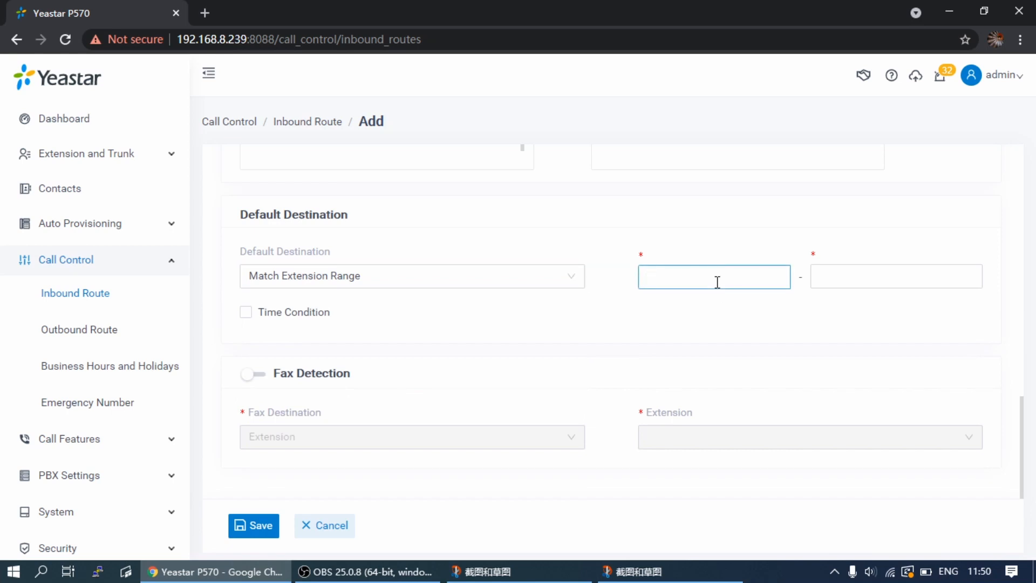
type("1001")
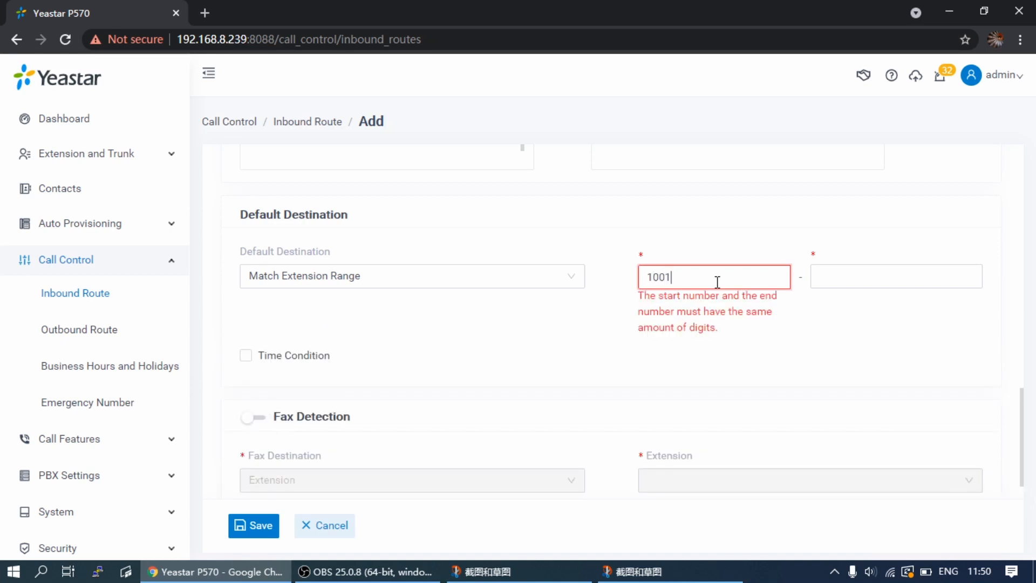
left_click(893, 284)
type("1010")
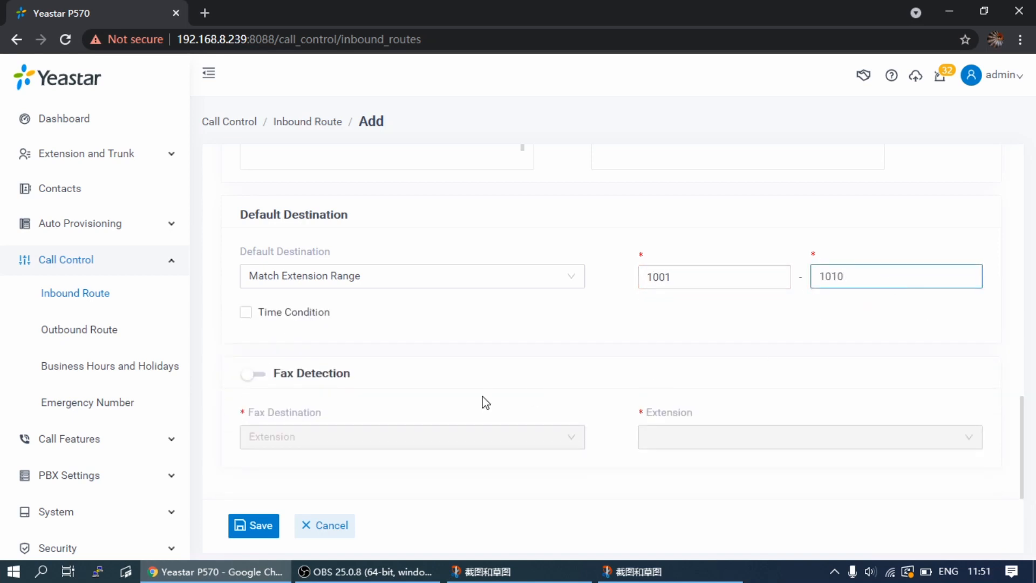
left_click(258, 526)
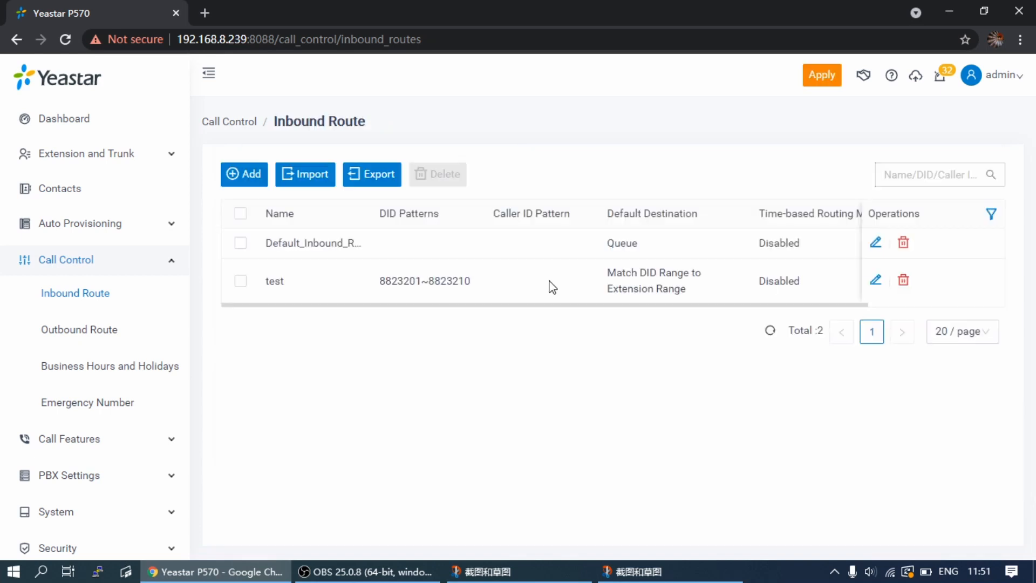
left_click(822, 75)
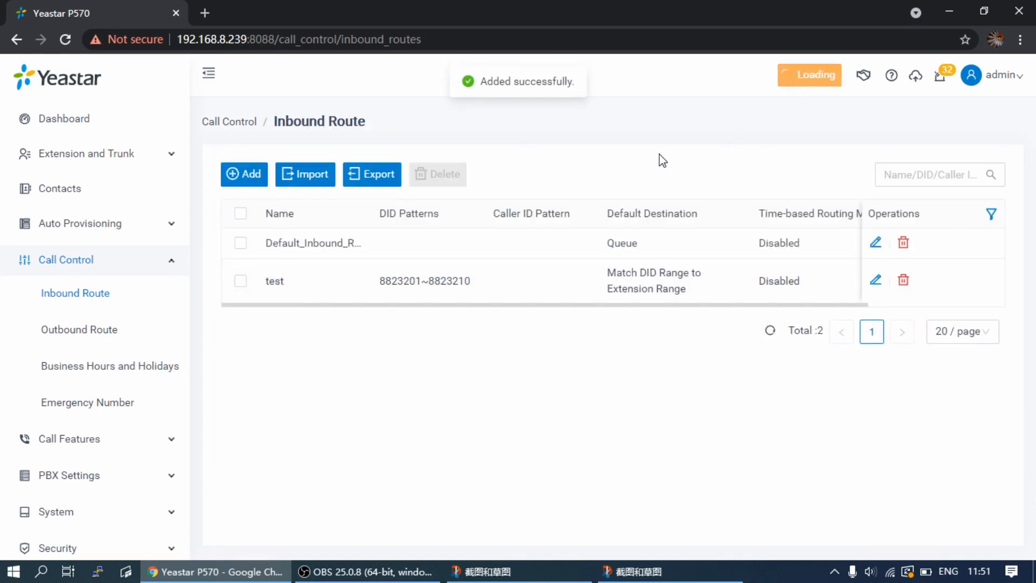
Step: Review both snip windows listing DID numbers with their extensions, and return to the inbound route form in the browser
key("alt+Tab")
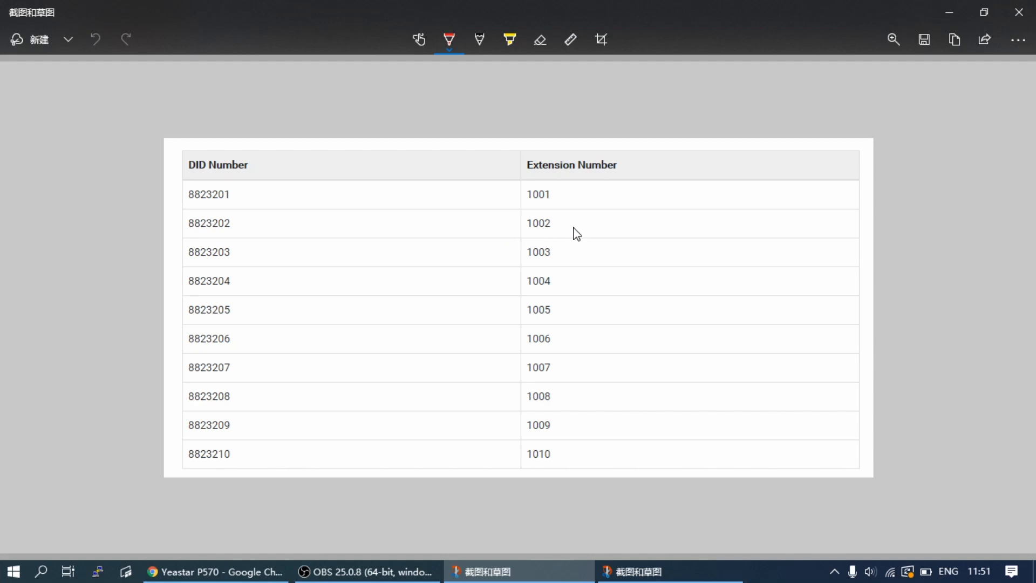
left_click(950, 13)
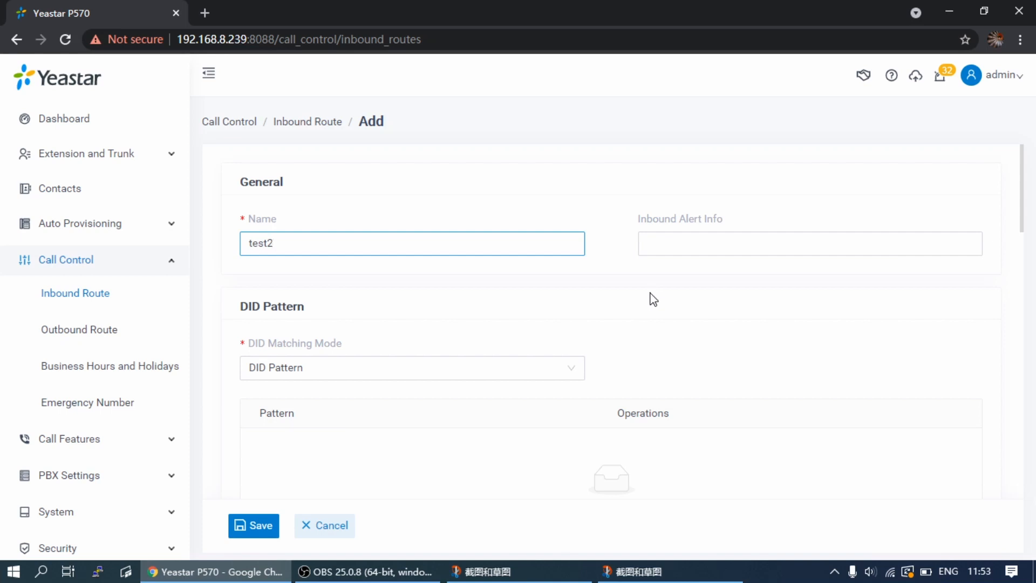
key("alt+Tab")
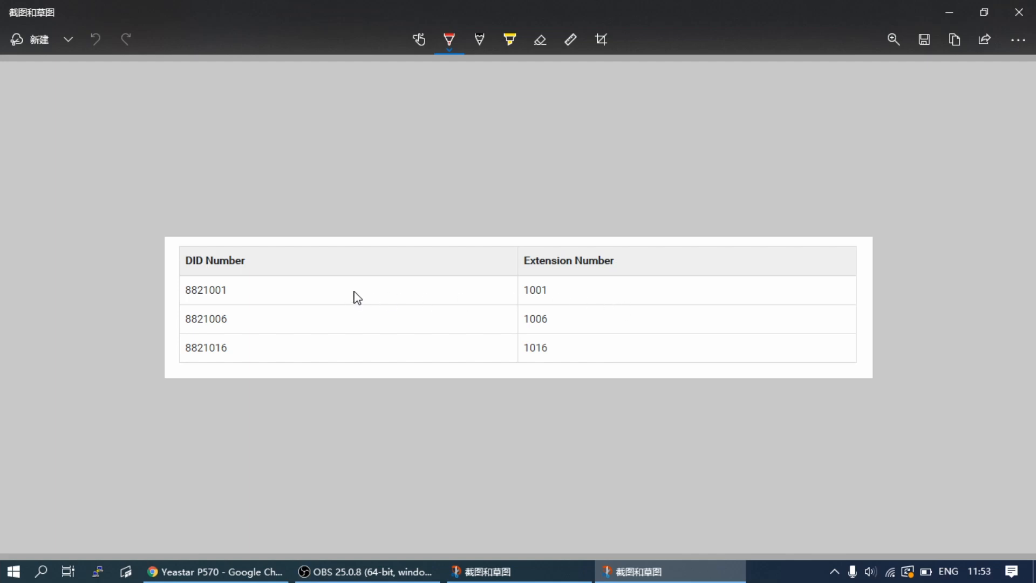
key("alt+Tab")
left_click(508, 301)
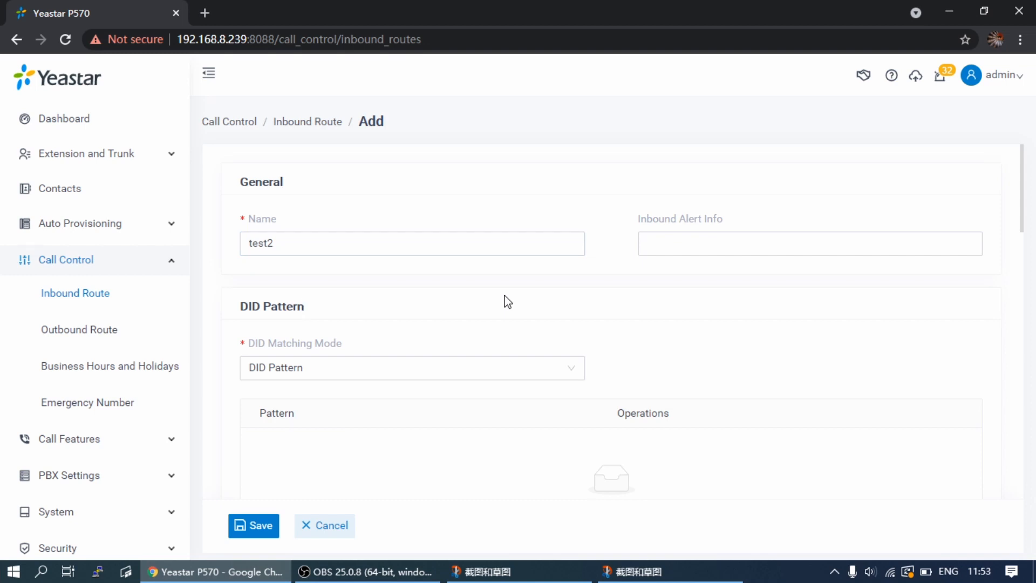
Step: Set the DID matching mode of the test2 route to Match DID Pattern to Extensions
scroll(508, 301, "down", 2)
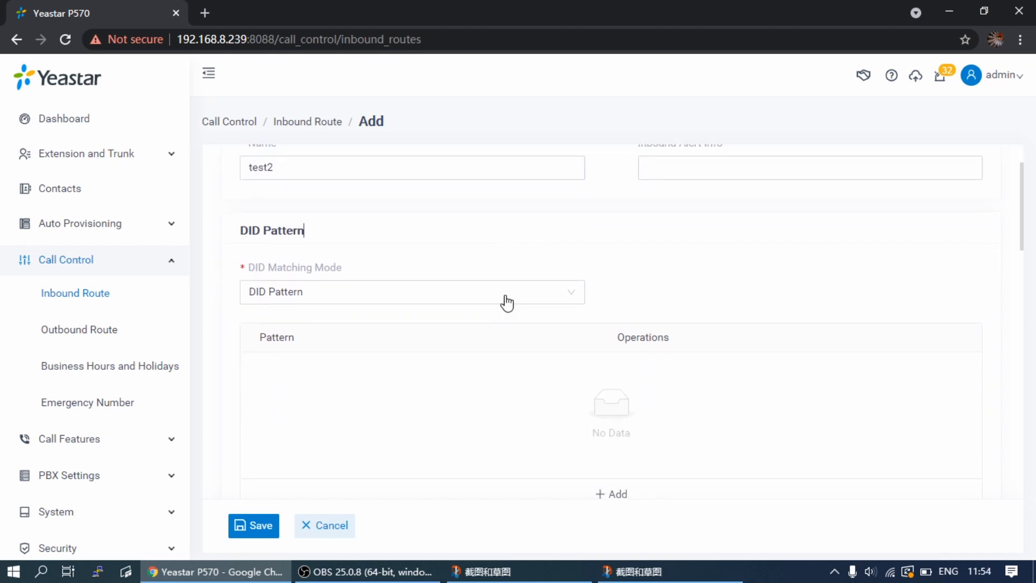
left_click(534, 294)
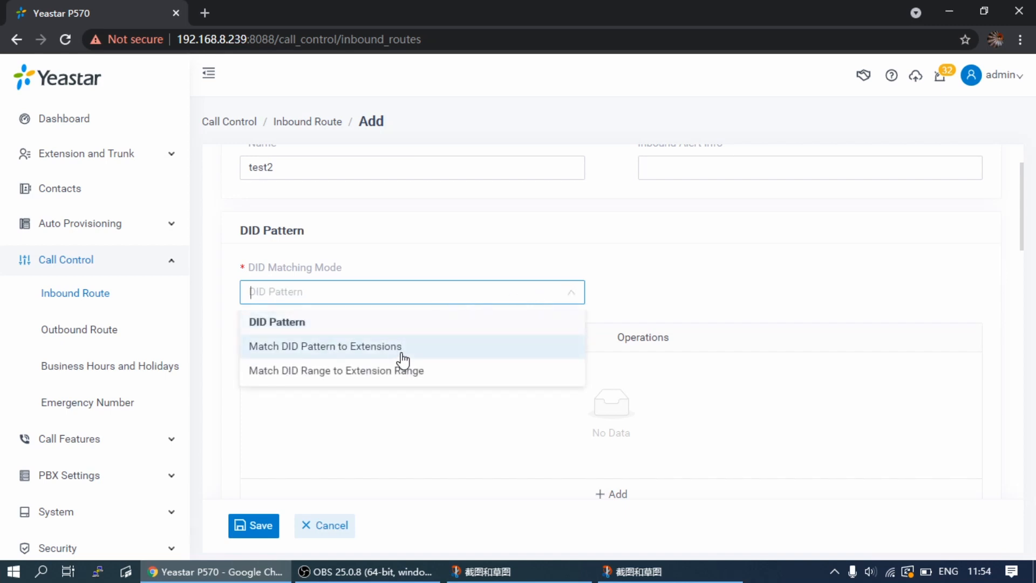
left_click(400, 356)
Step: Enter 882{{.Ext}} as the DID pattern of the test2 route
left_click(691, 297)
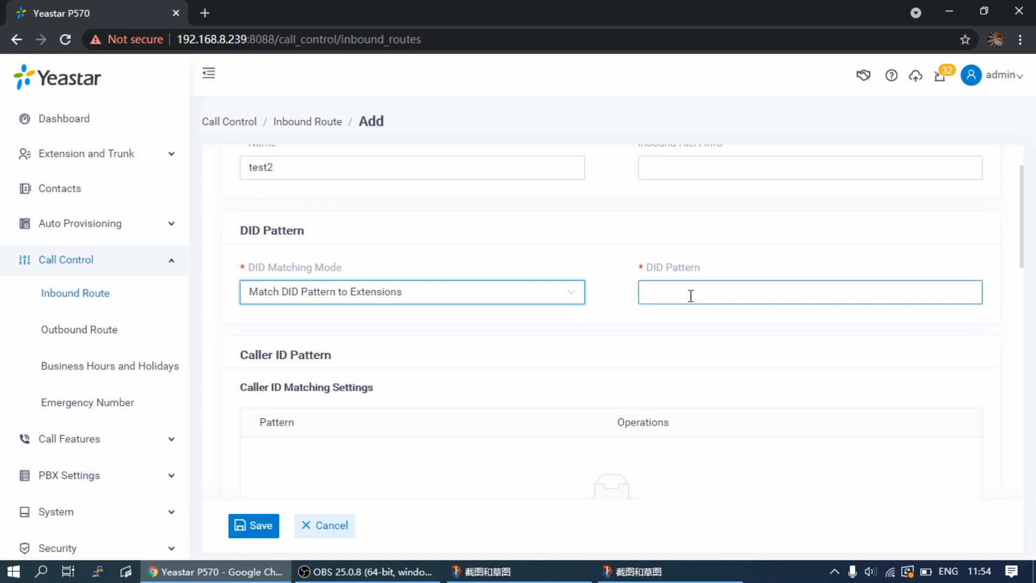
left_click(691, 296)
type("8")
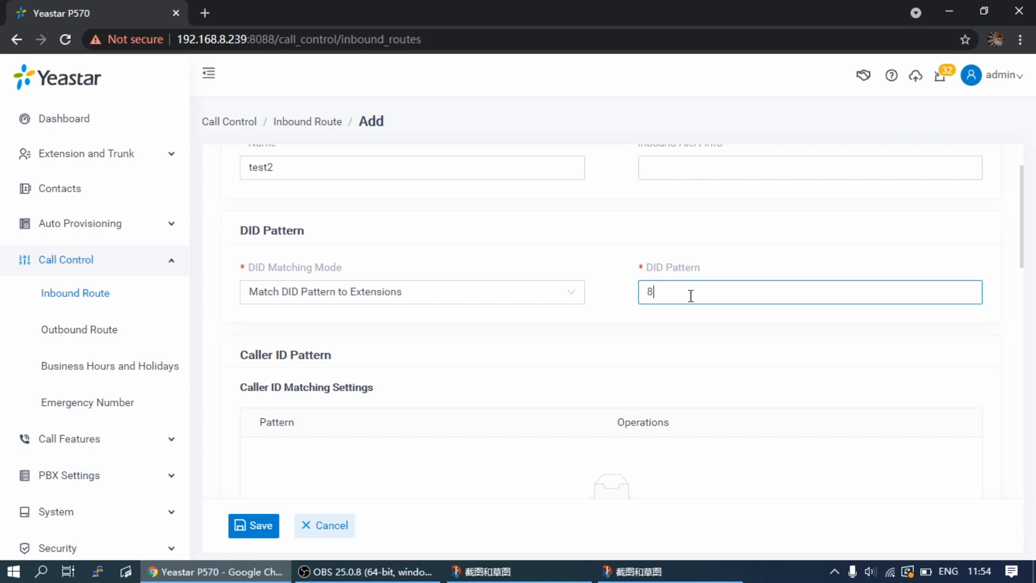
type("82({")
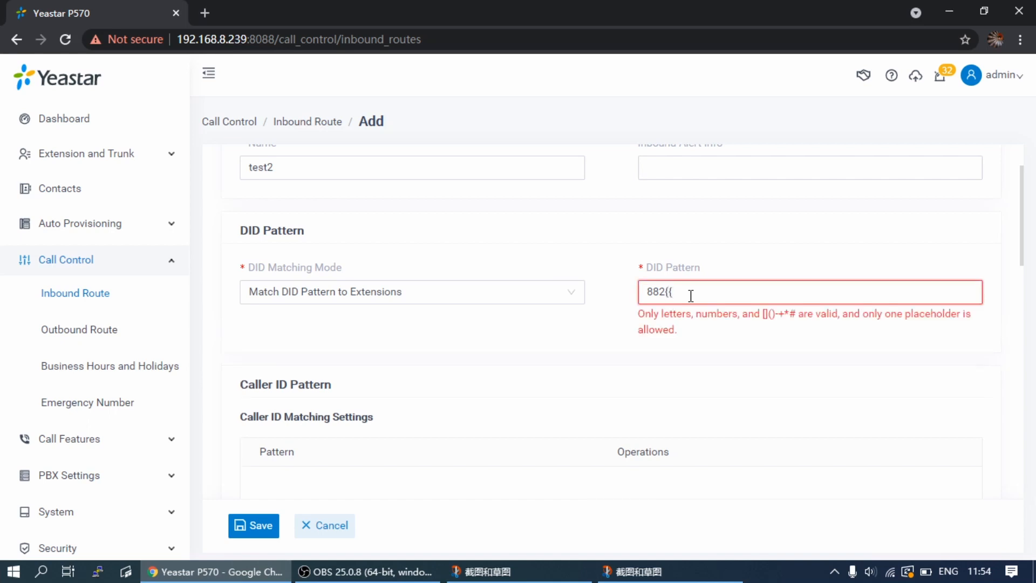
type(".")
key("Caps_Lock")
type("E")
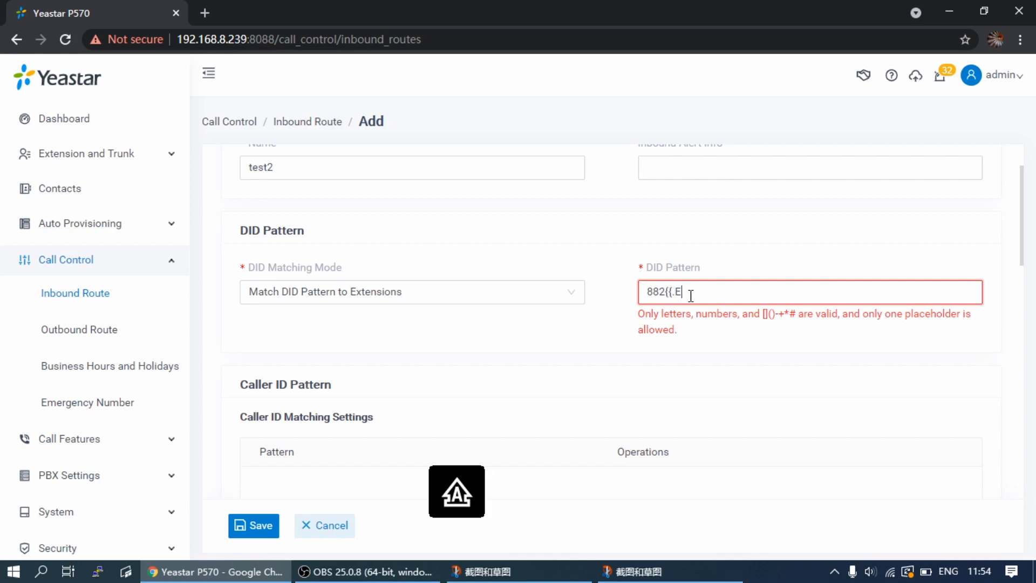
key("Caps_Lock")
type("x")
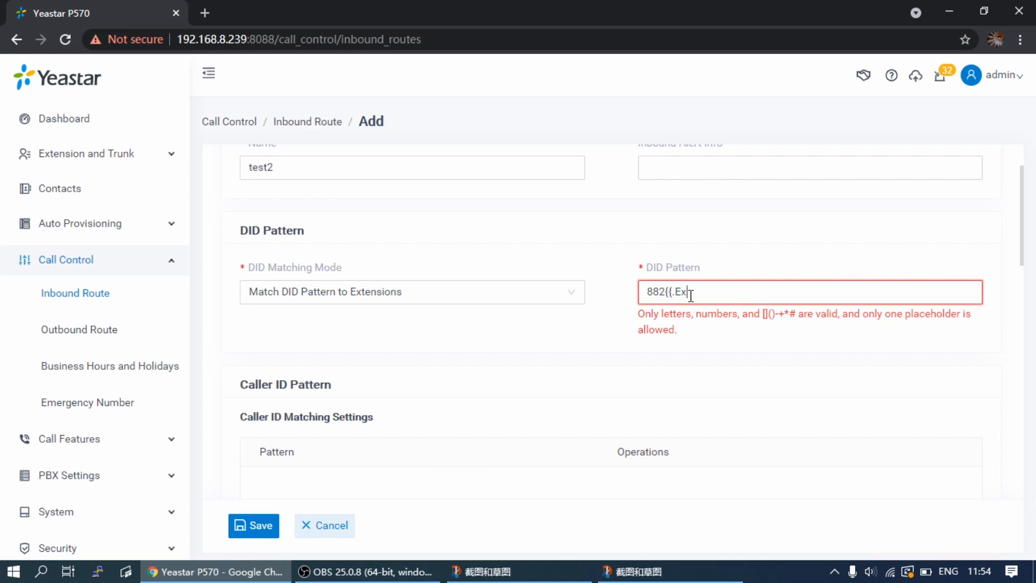
type("t}}")
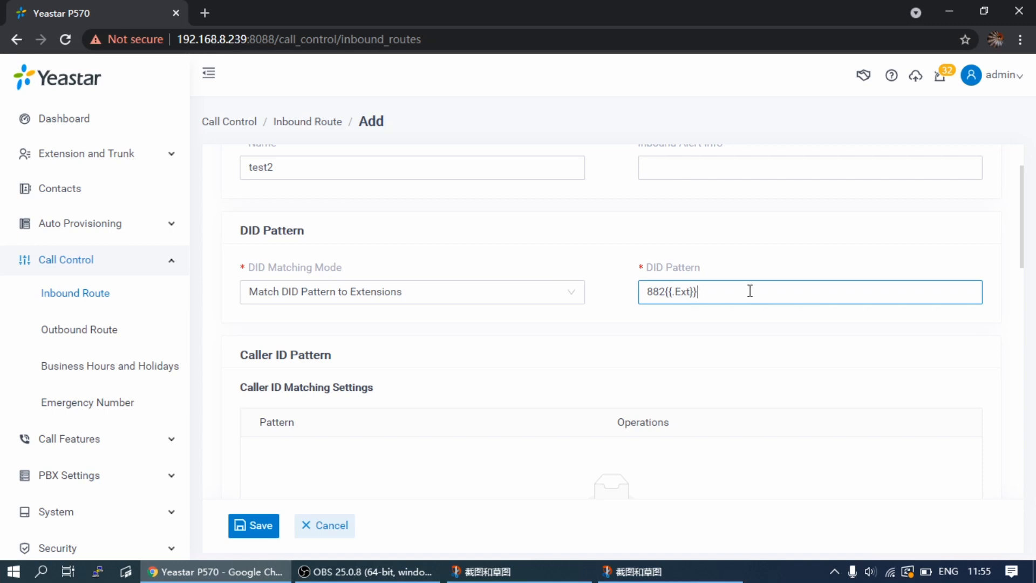
left_click_drag(722, 291, 643, 292)
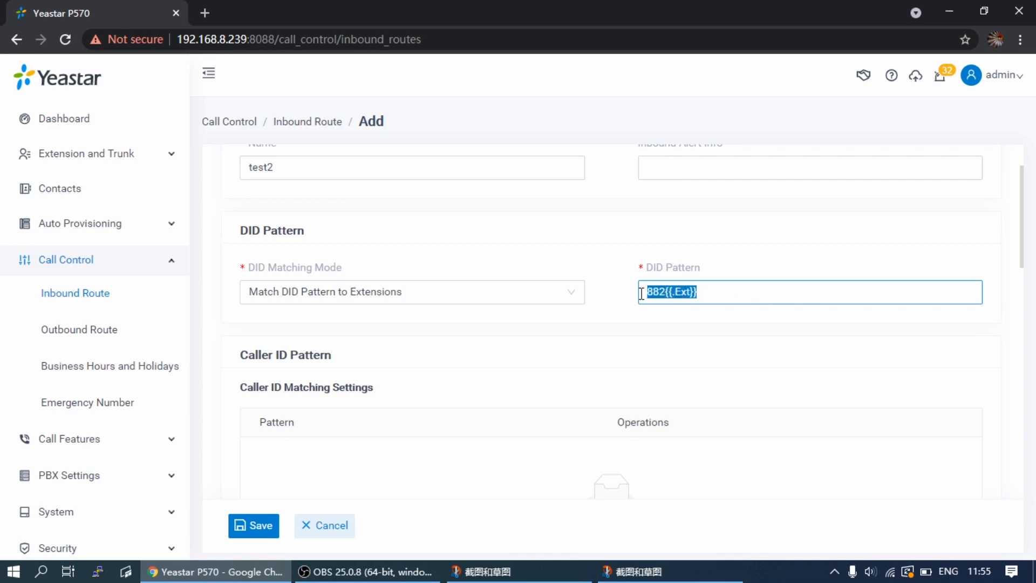
left_click(738, 289)
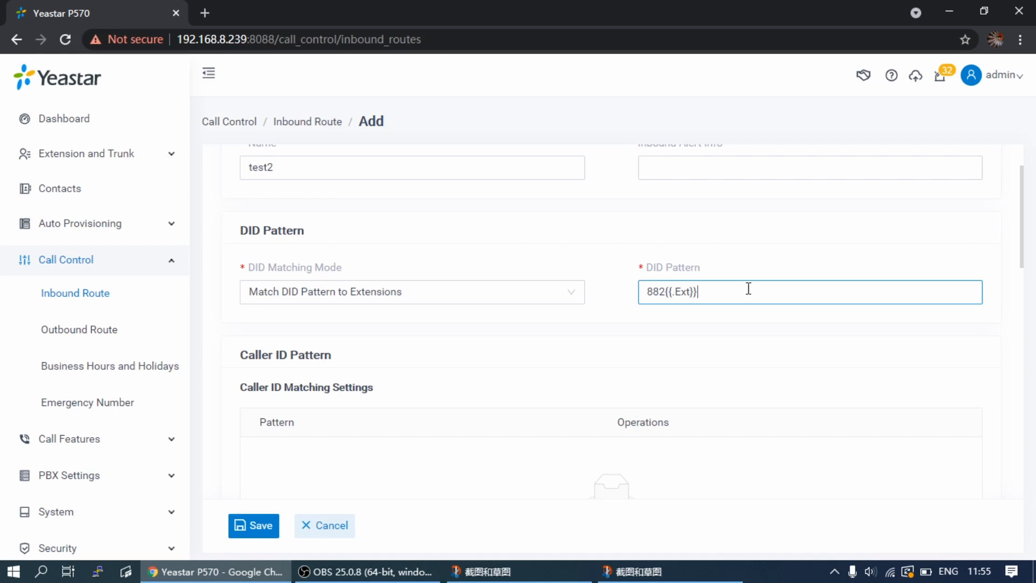
left_click(721, 339)
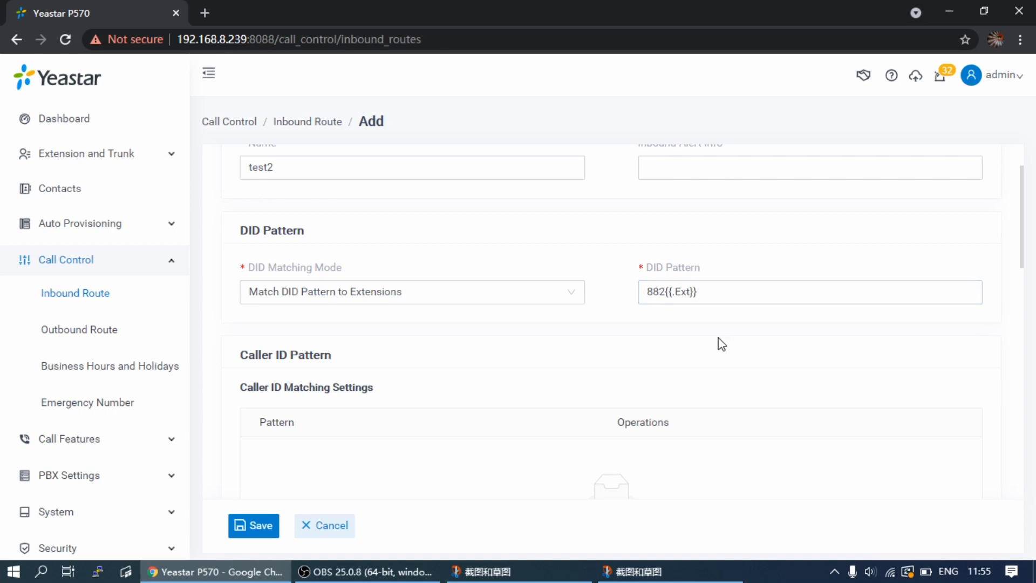
Step: Add a trunk from the end of the available list to the test2 route's selected trunks
scroll(719, 343, "down", 4)
scroll(543, 320, "up", 1)
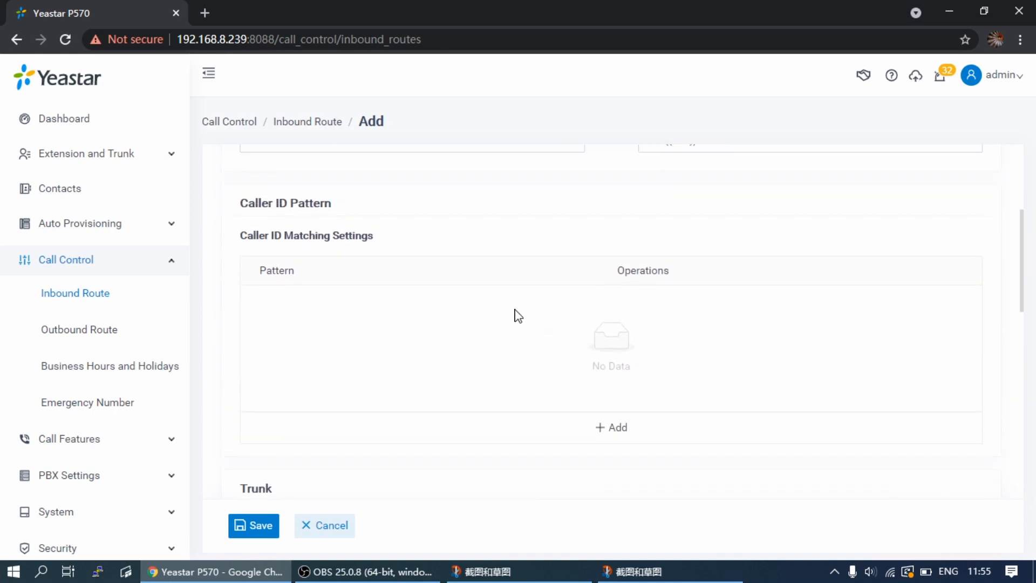
scroll(517, 314, "down", 7)
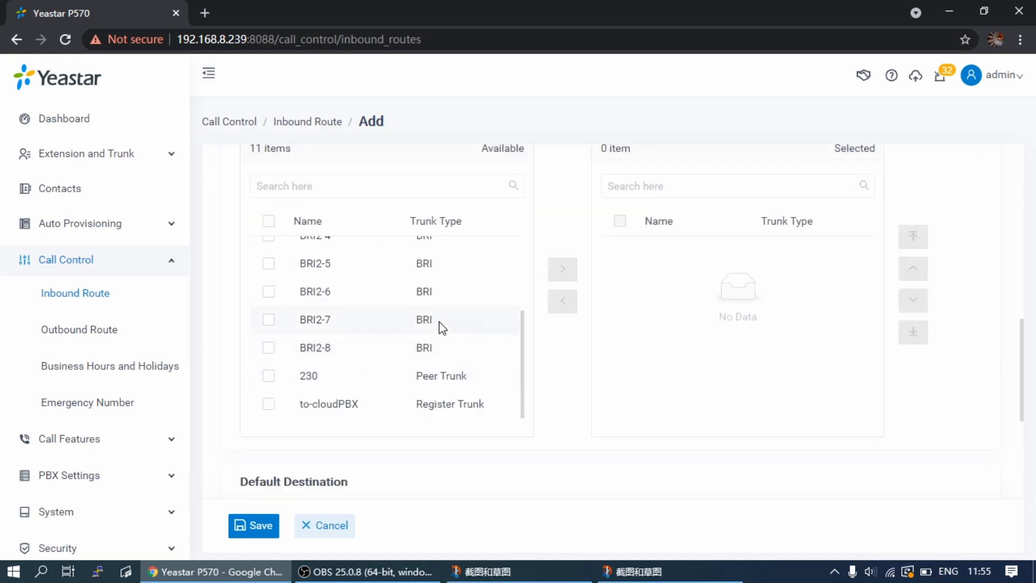
double_click(362, 383)
scroll(758, 325, "down", 5)
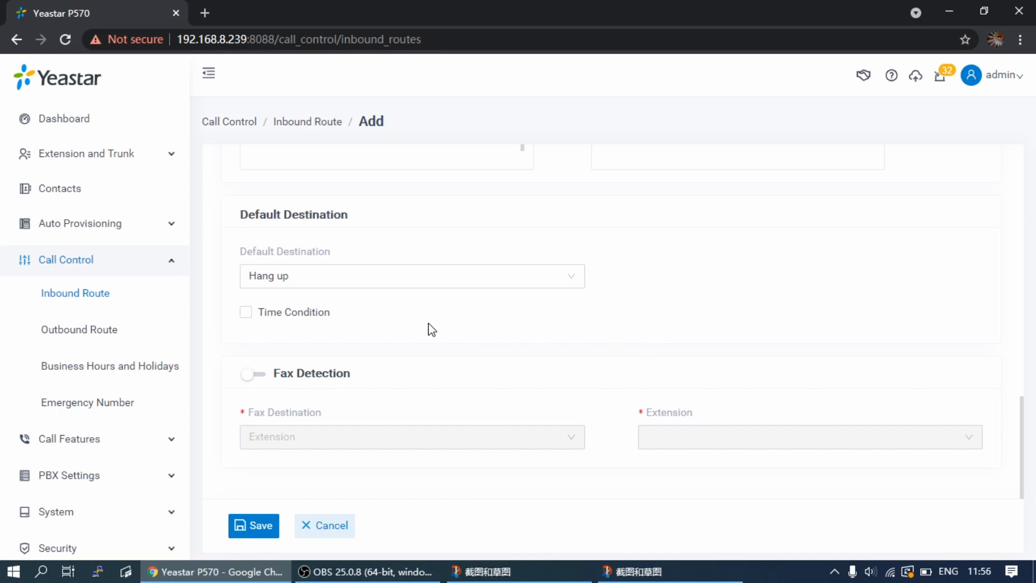
Step: Set the default destination to Match Selected Extensions and replace the preset extension 1000 with 1001
left_click(426, 276)
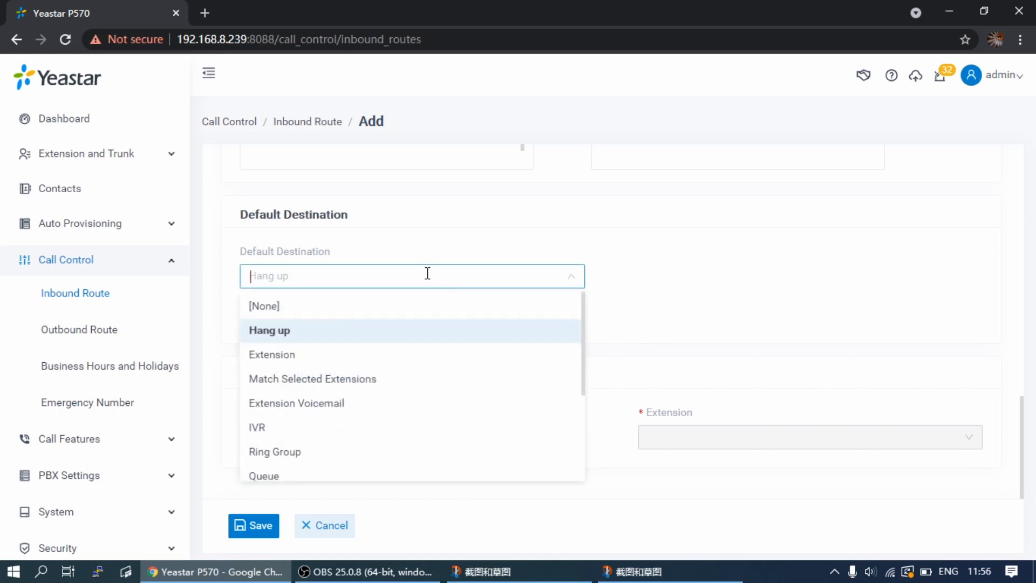
left_click(393, 379)
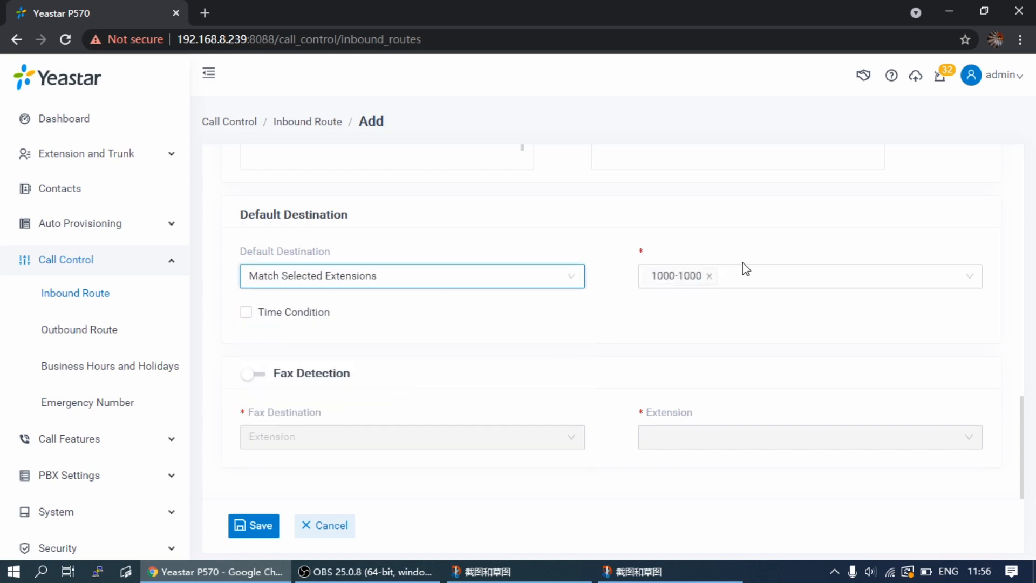
left_click(708, 277)
left_click(724, 280)
left_click(709, 328)
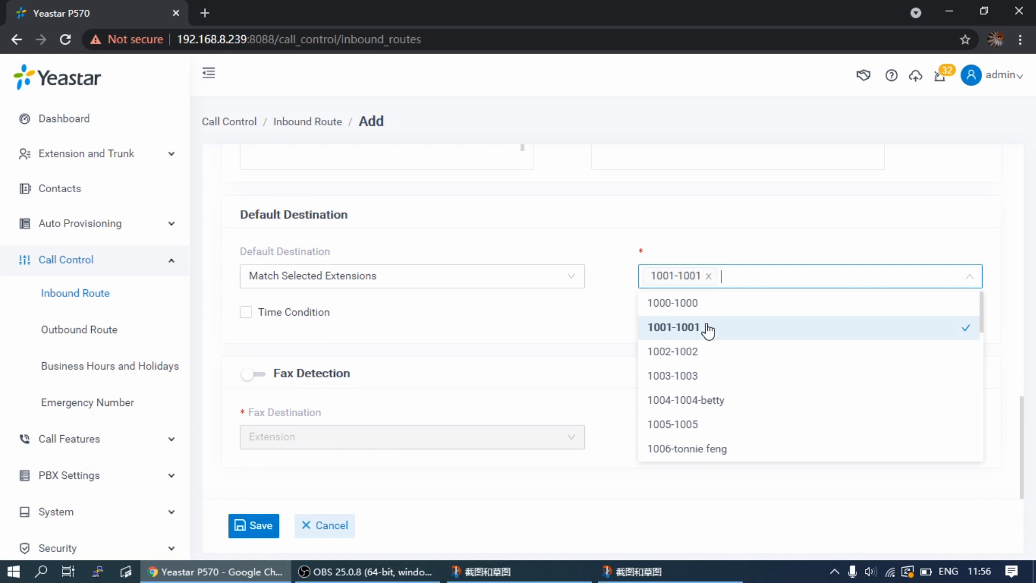
Step: Add extensions 1006 and 1016 to the matched extensions, and save and apply the test2 route
scroll(726, 372, "down", 1)
left_click(718, 373)
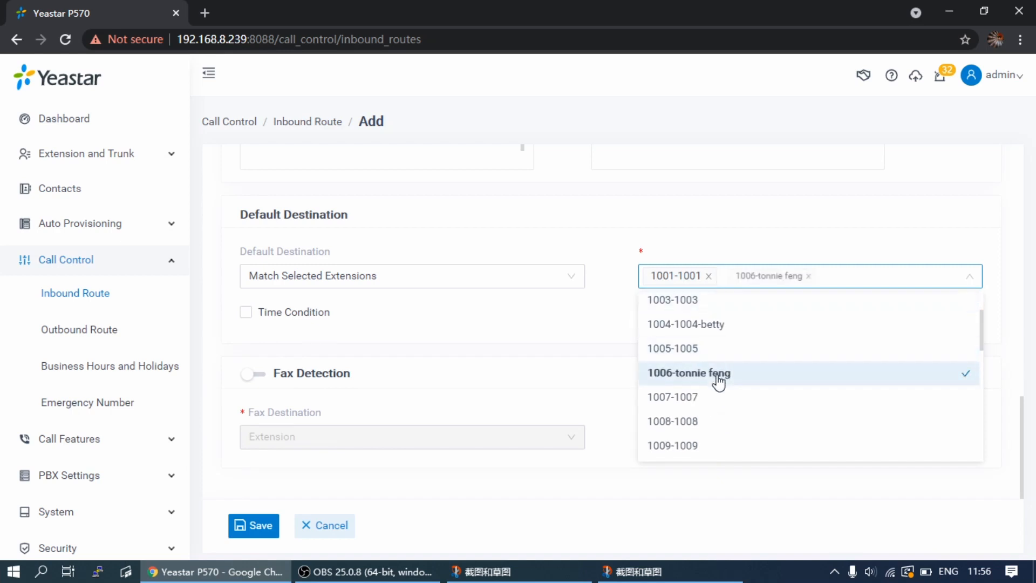
scroll(718, 381, "down", 3)
scroll(718, 383, "down", 2)
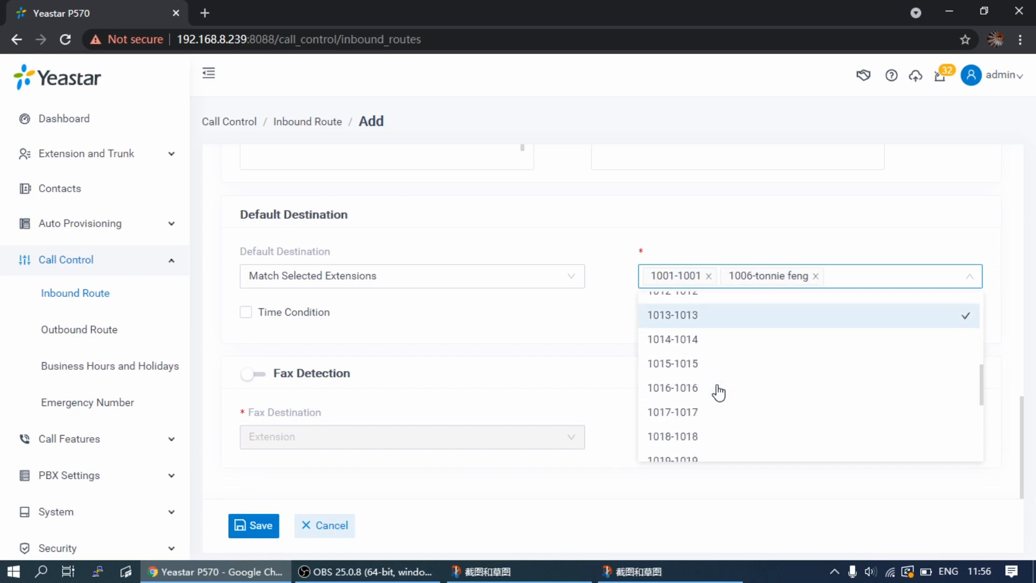
scroll(718, 389, "down", 2)
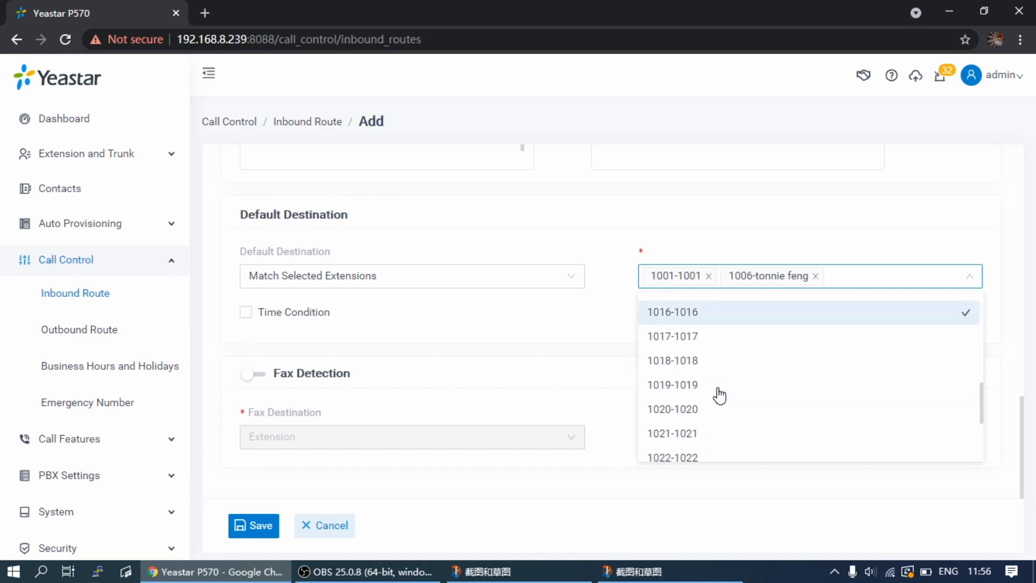
left_click(702, 322)
left_click(545, 326)
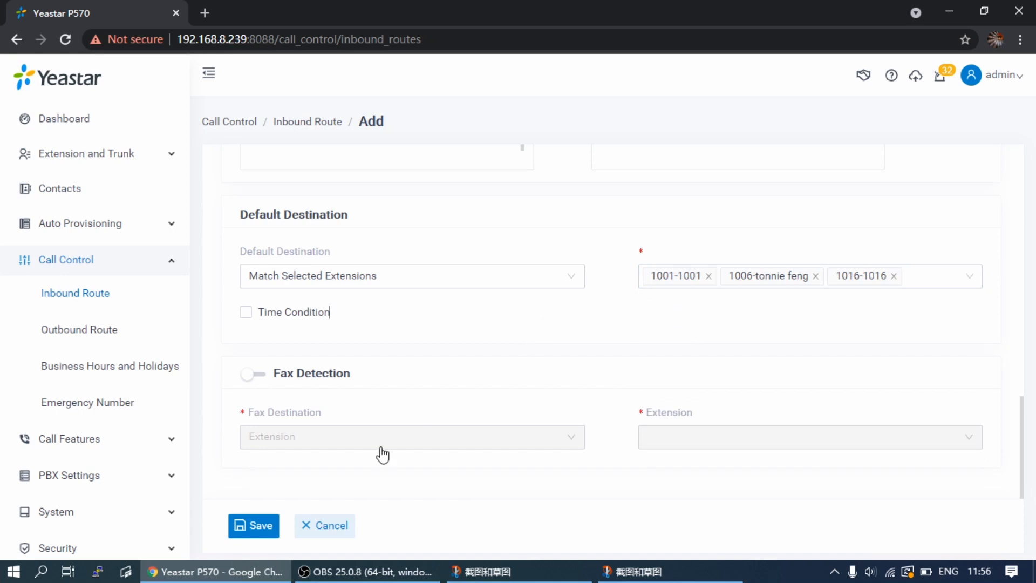
left_click(270, 529)
left_click(823, 78)
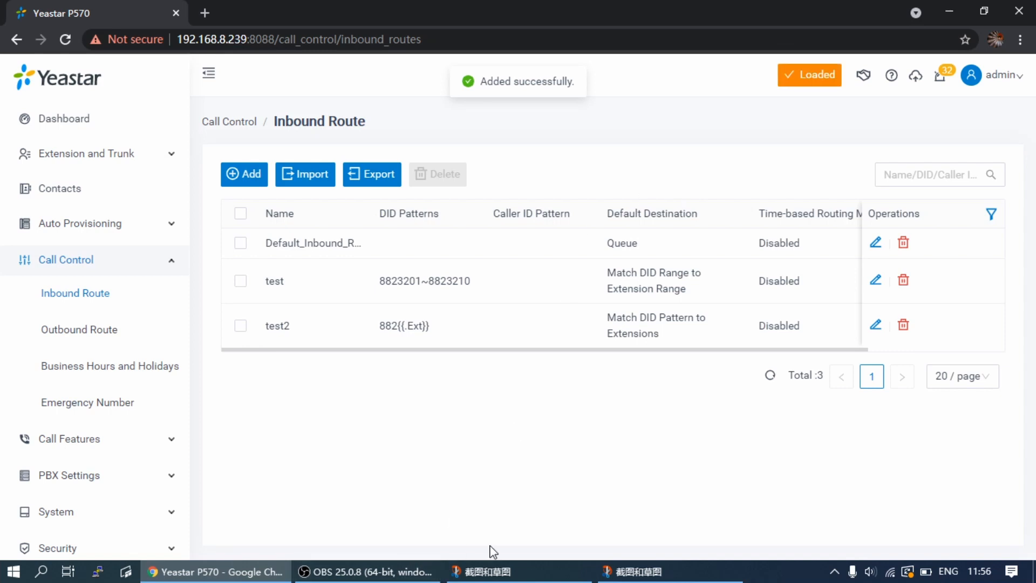
Step: Open the second snip window to check its list of DID numbers
left_click(637, 571)
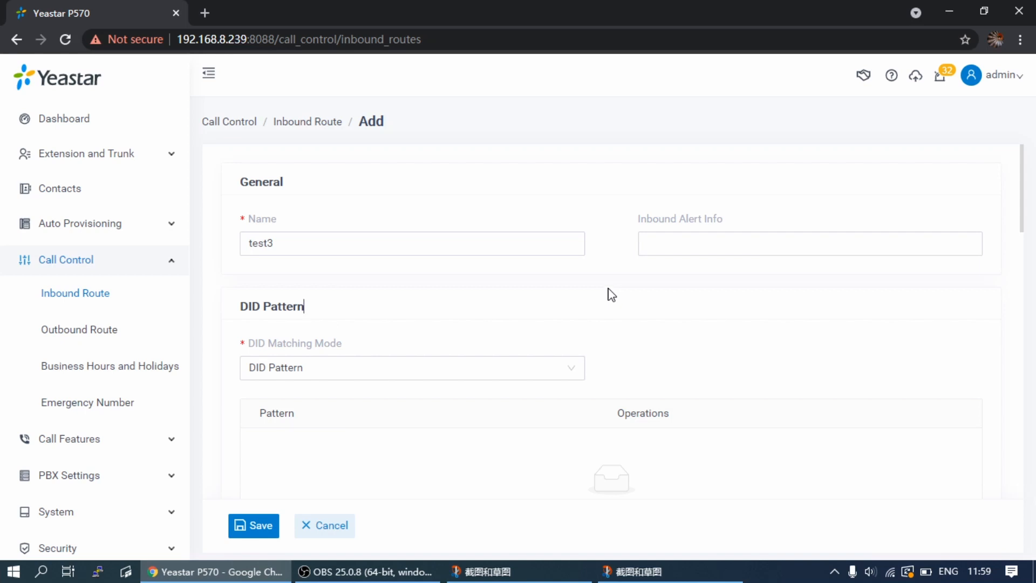
Step: Keep the test3 route's DID matching mode at DID Pattern and add the pattern 876508
left_click(285, 366)
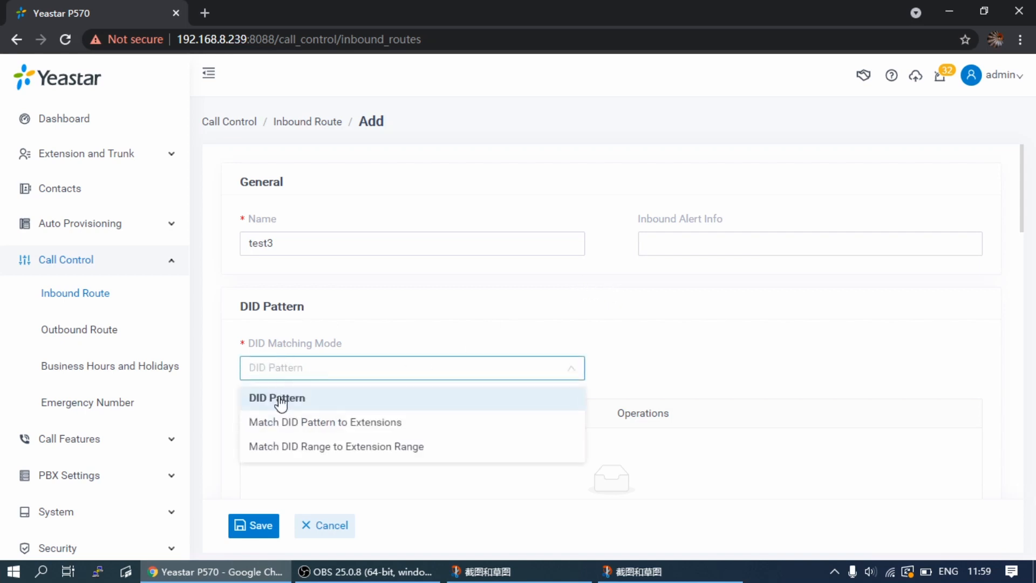
left_click(281, 401)
scroll(652, 319, "down", 7)
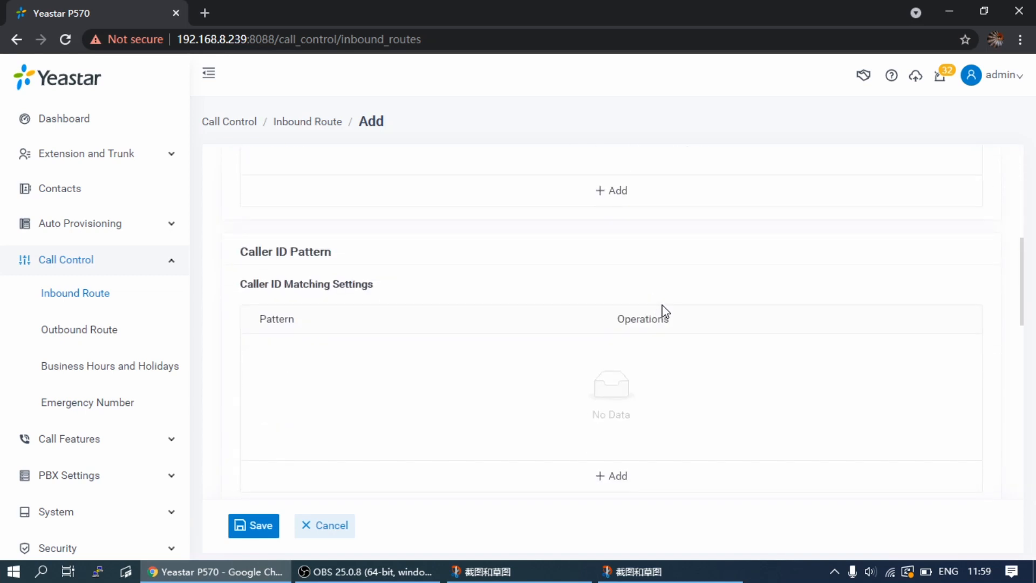
scroll(648, 314, "up", 3)
left_click(622, 344)
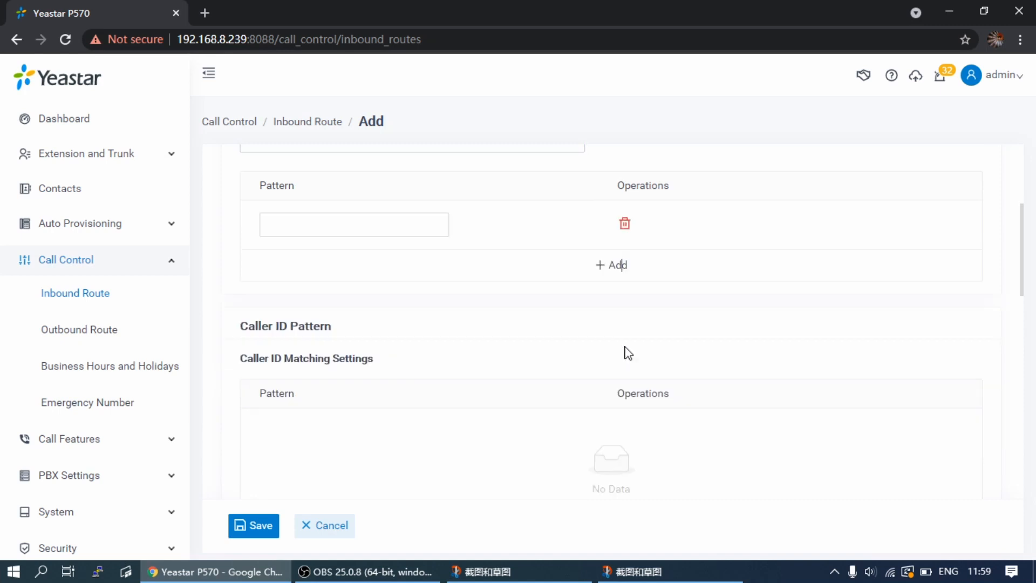
scroll(588, 327, "up", 2)
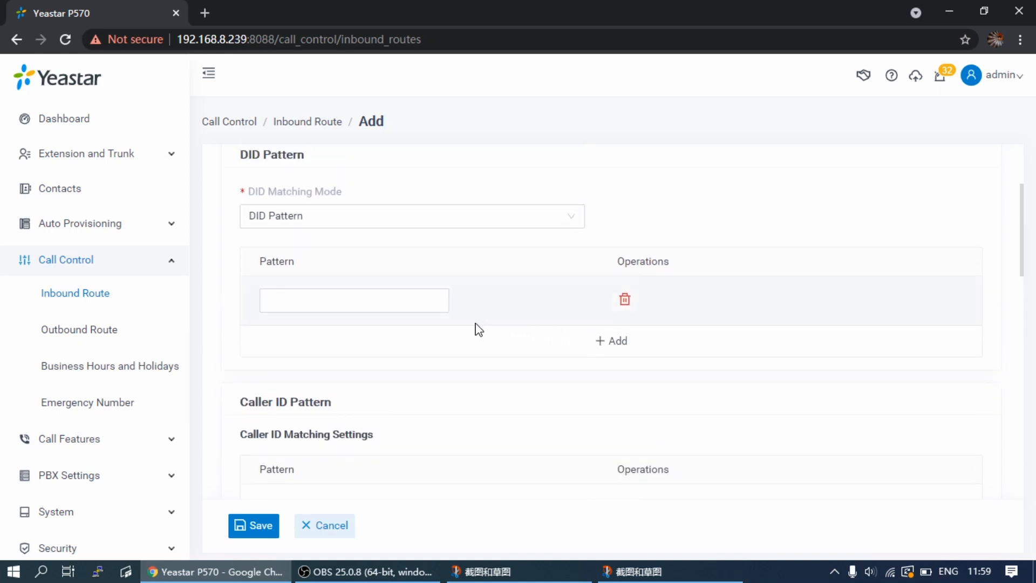
left_click(299, 306)
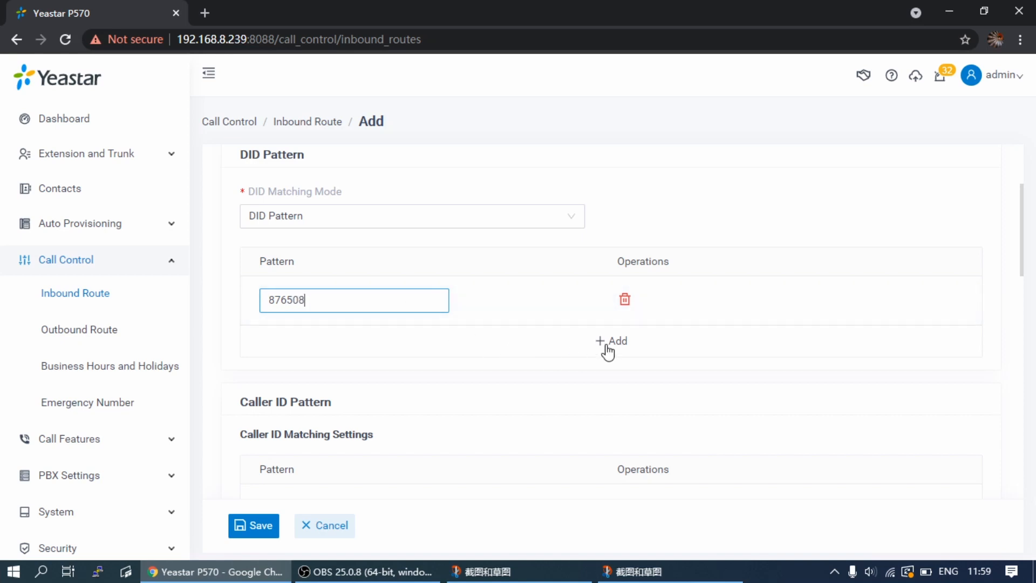
Step: Add the to-cloudPBX register trunk to the test3 route's selected trunks
scroll(601, 354, "down", 2)
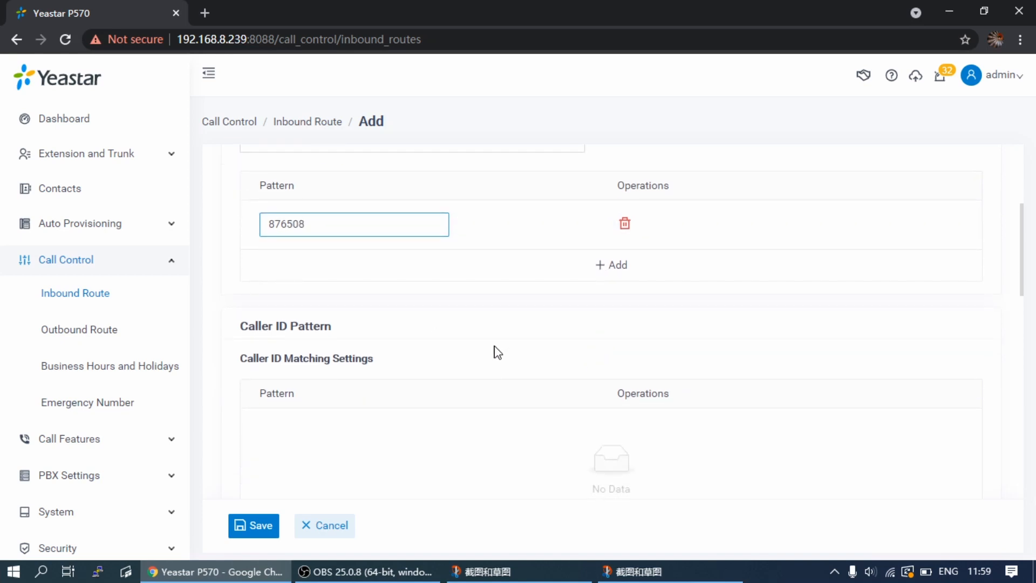
scroll(518, 347, "down", 2)
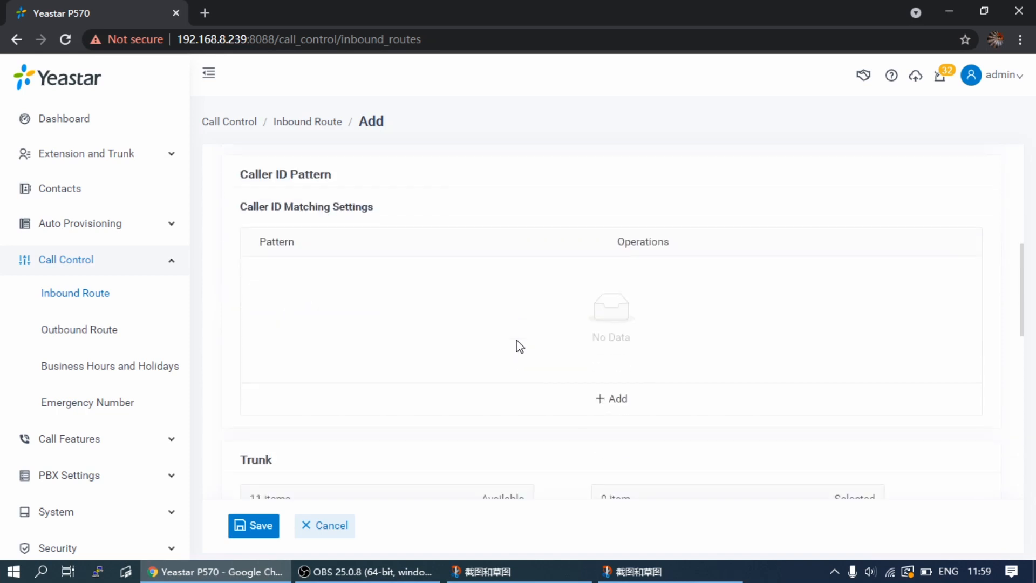
scroll(546, 347, "down", 1)
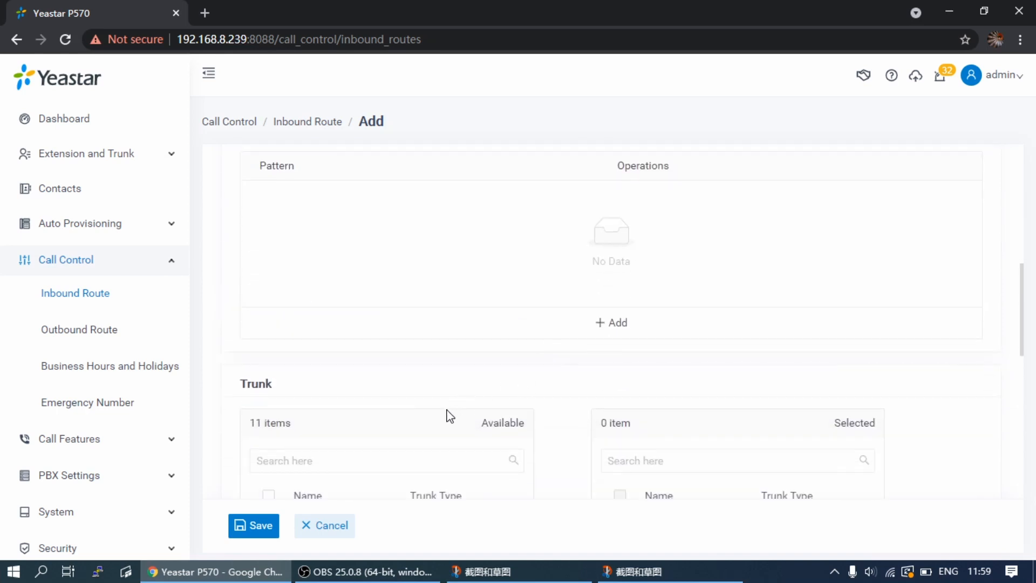
scroll(486, 341, "down", 1)
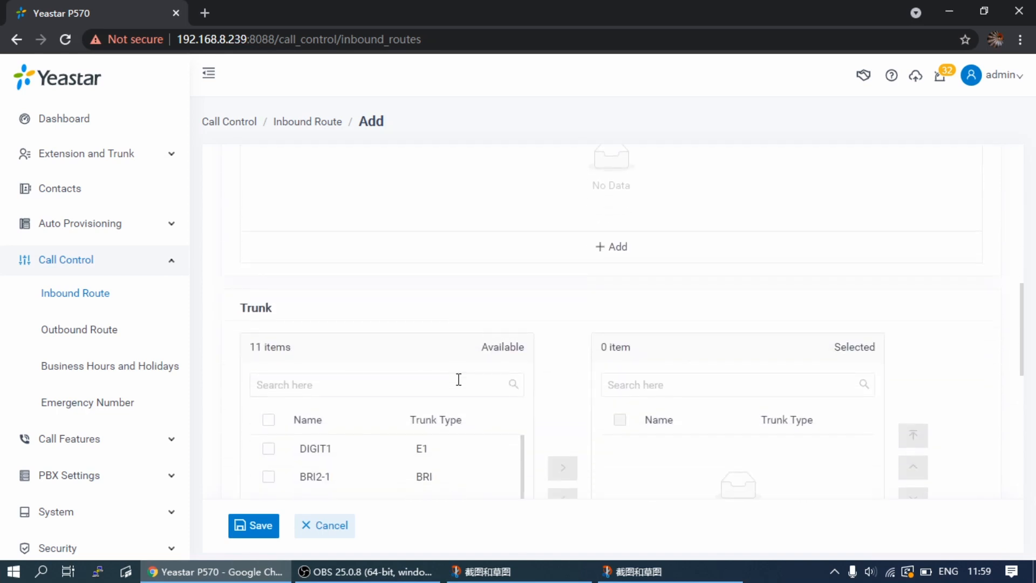
scroll(423, 389, "down", 4)
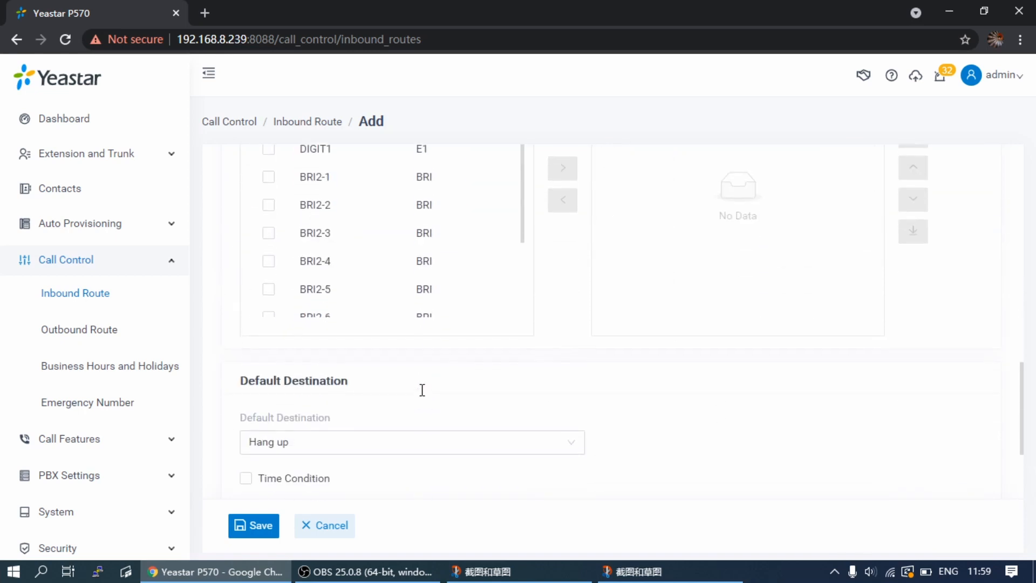
scroll(418, 307, "down", 3)
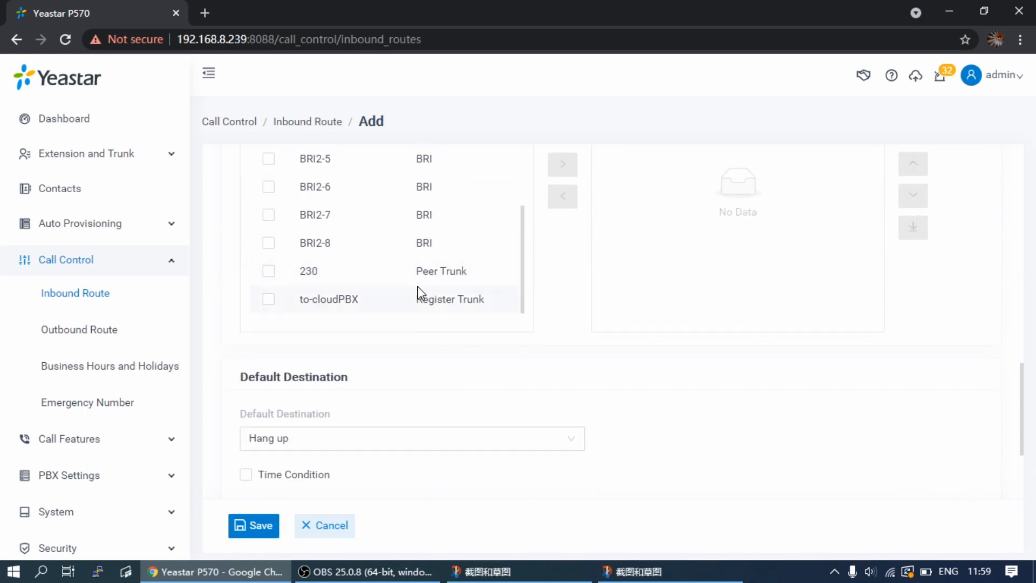
double_click(420, 294)
scroll(654, 296, "up", 6)
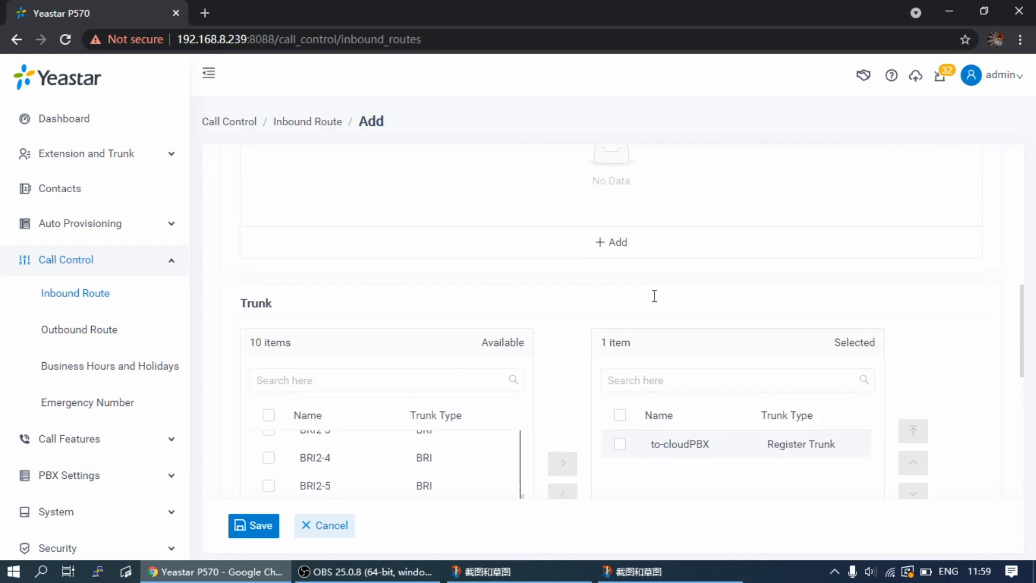
Step: Set the default destination to the queue 6402-support team, and save and apply the test3 route
scroll(655, 296, "down", 5)
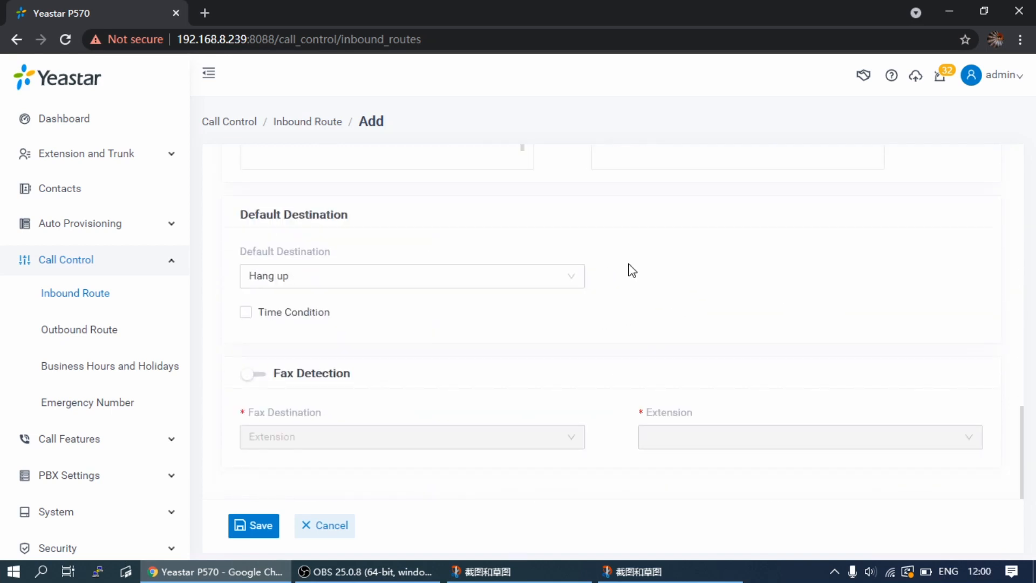
left_click(573, 281)
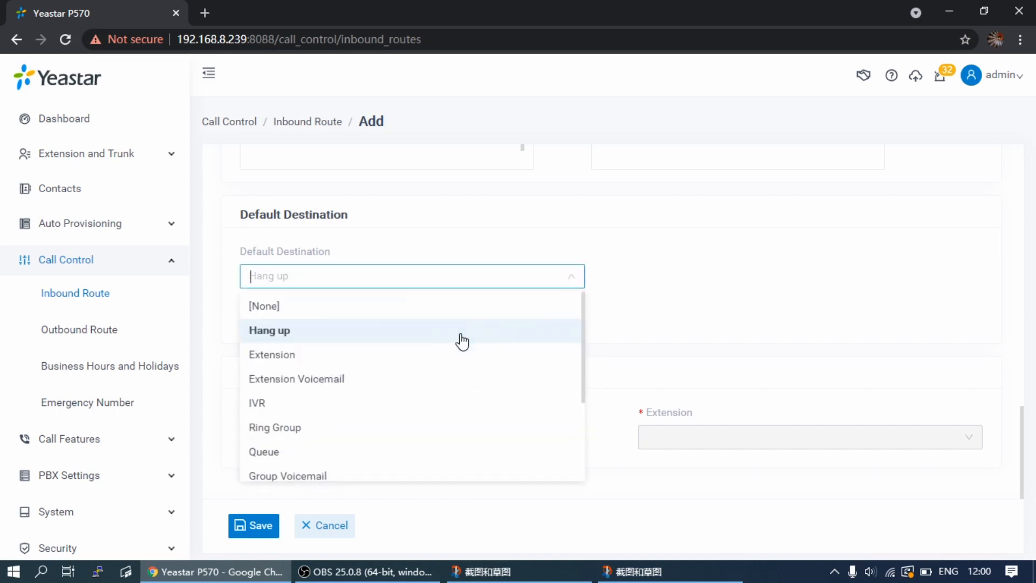
scroll(425, 388, "down", 3)
scroll(419, 393, "up", 2)
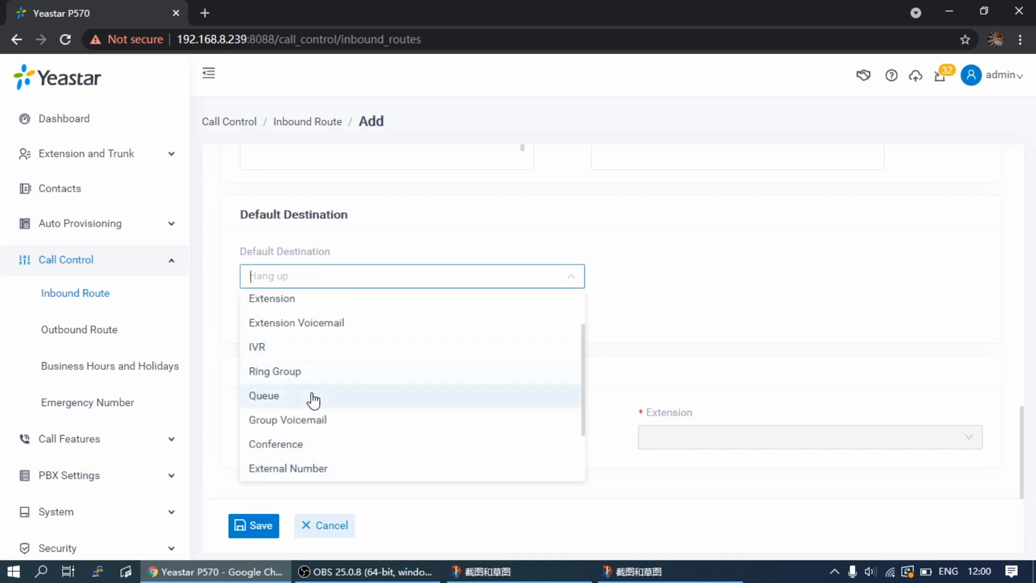
left_click(313, 397)
left_click(814, 280)
left_click(757, 356)
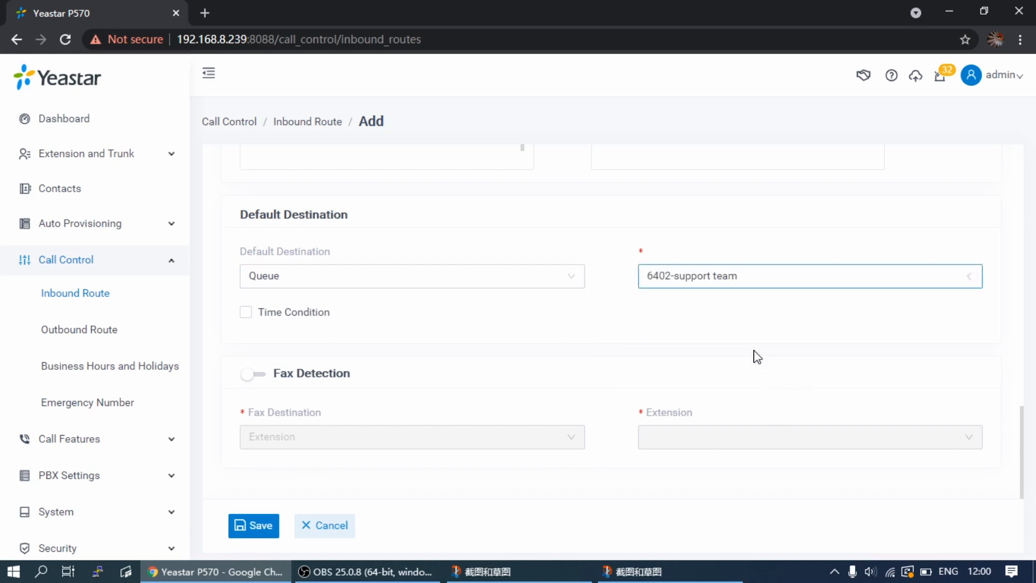
left_click(246, 525)
left_click(812, 84)
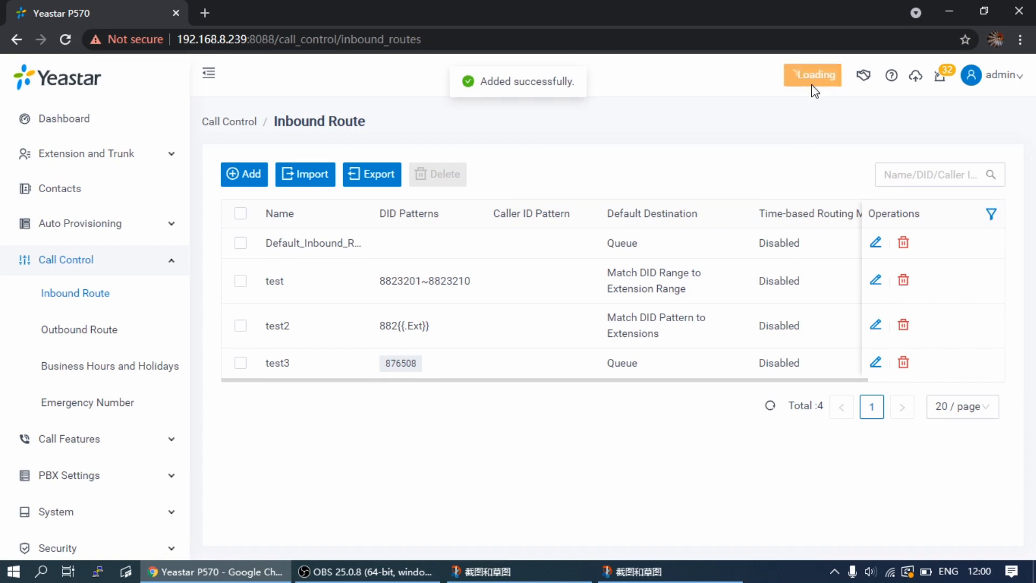